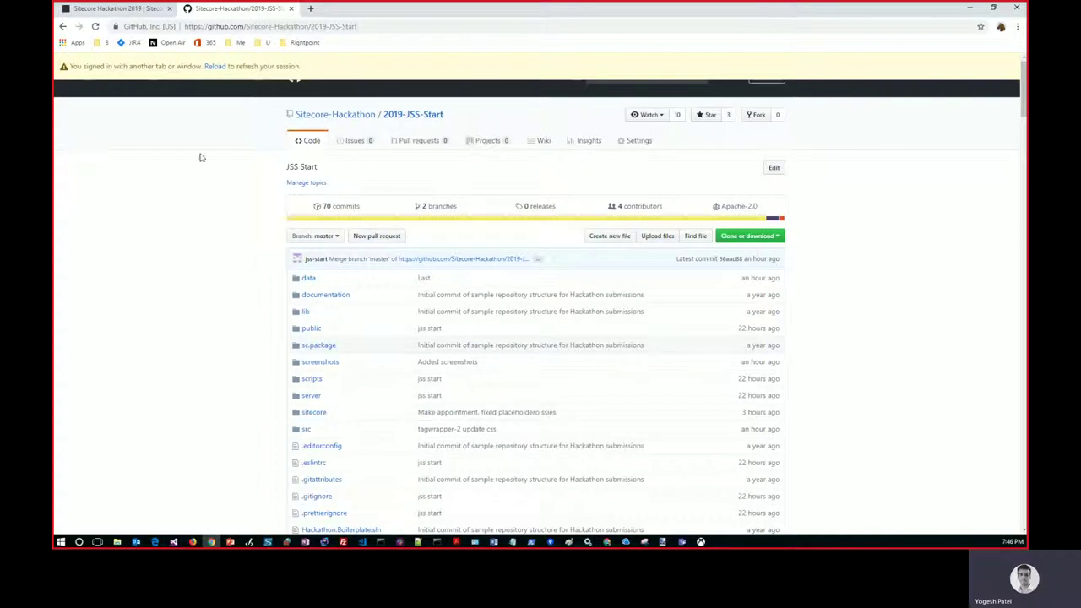
Glance at the Hackathon 2019 requirements, then read the 2019-JSS-Start README, highlighting PatientCore
{"action": "left_click", "coordinate": [132, 9]}
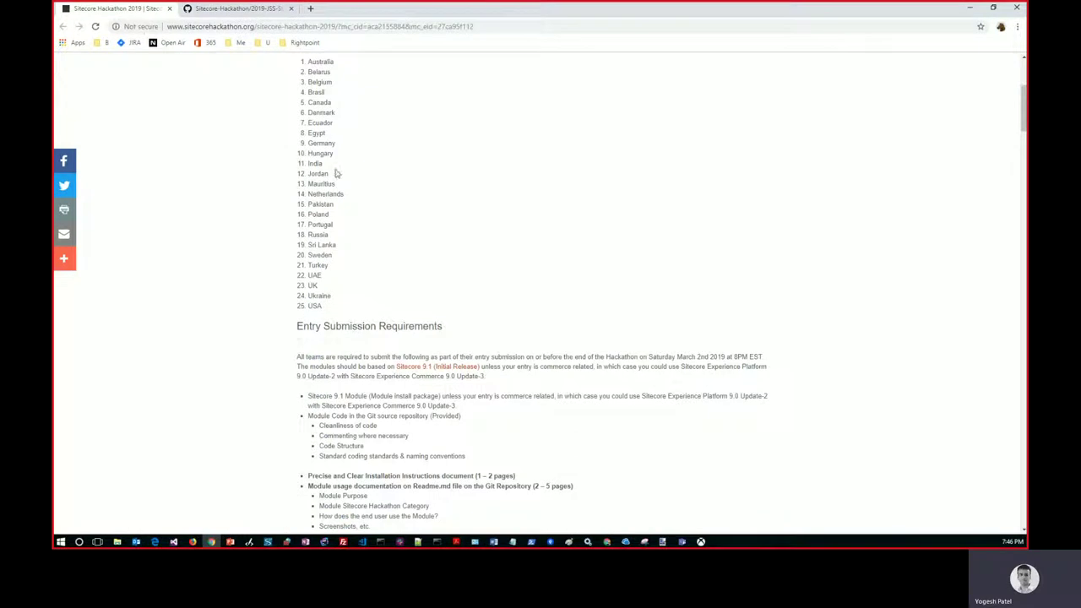
{"action": "left_click", "coordinate": [239, 10]}
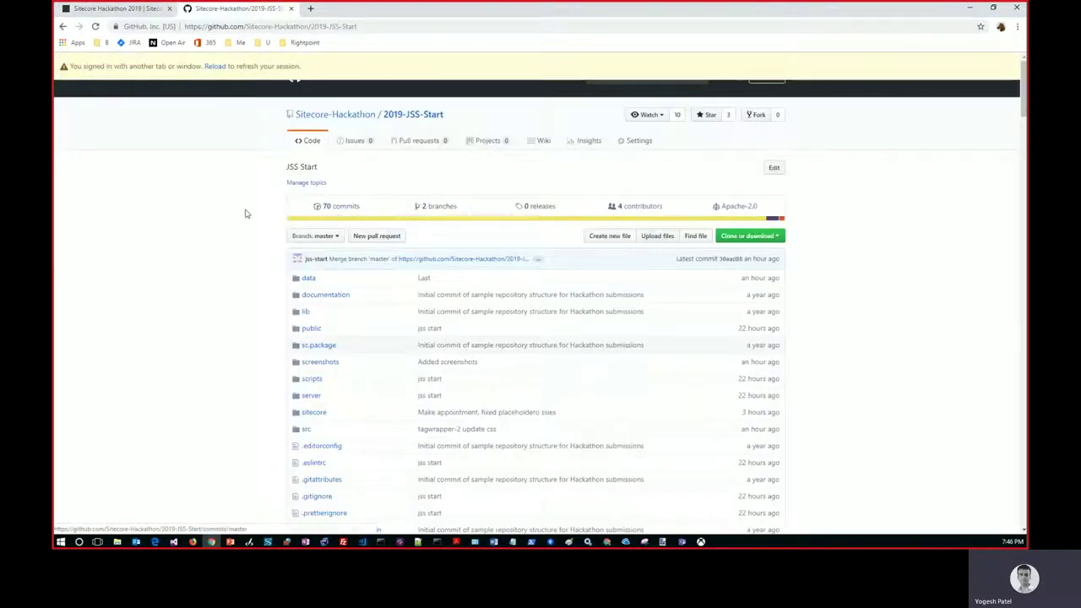
{"action": "scroll", "coordinate": [243, 239], "scroll_direction": "down", "scroll_amount": 10}
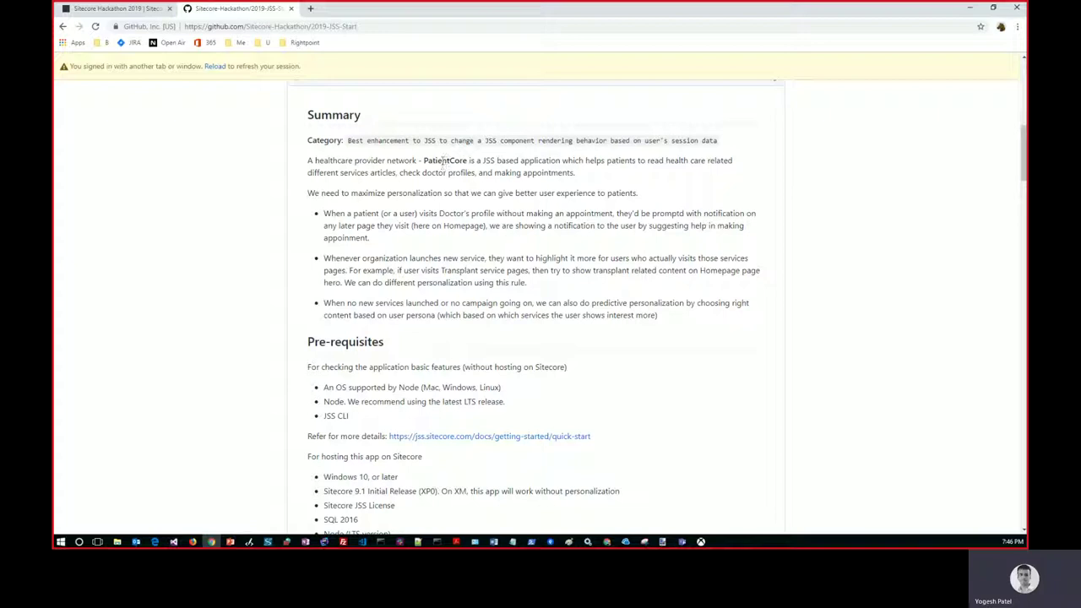
{"action": "double_click", "coordinate": [443, 160]}
{"action": "scroll", "coordinate": [436, 272], "scroll_direction": "down", "scroll_amount": 2}
{"action": "scroll", "coordinate": [355, 296], "scroll_direction": "down", "scroll_amount": 3}
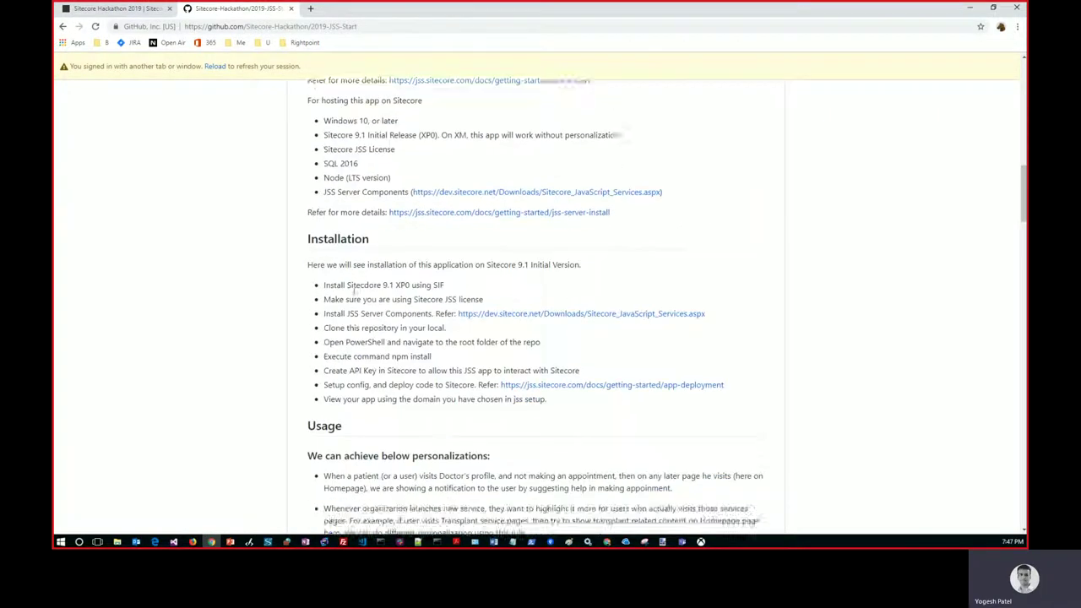
{"action": "scroll", "coordinate": [353, 293], "scroll_direction": "down", "scroll_amount": 5}
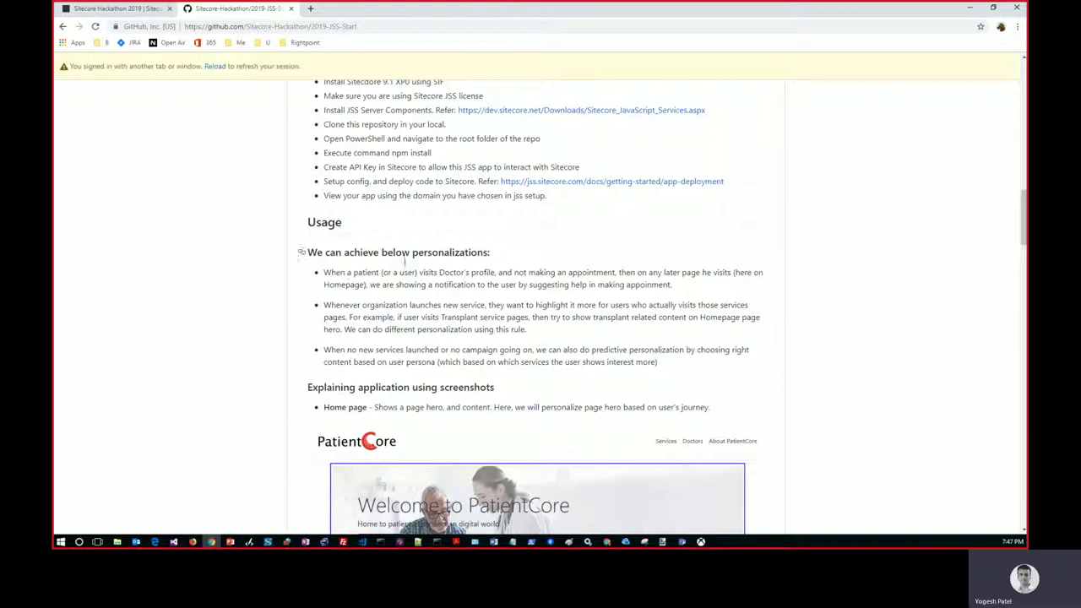
Scroll through the Home, Services, Service, Find a Doctor, Doctor and Appointment Confirmed screenshots
{"action": "scroll", "coordinate": [397, 275], "scroll_direction": "down", "scroll_amount": 6}
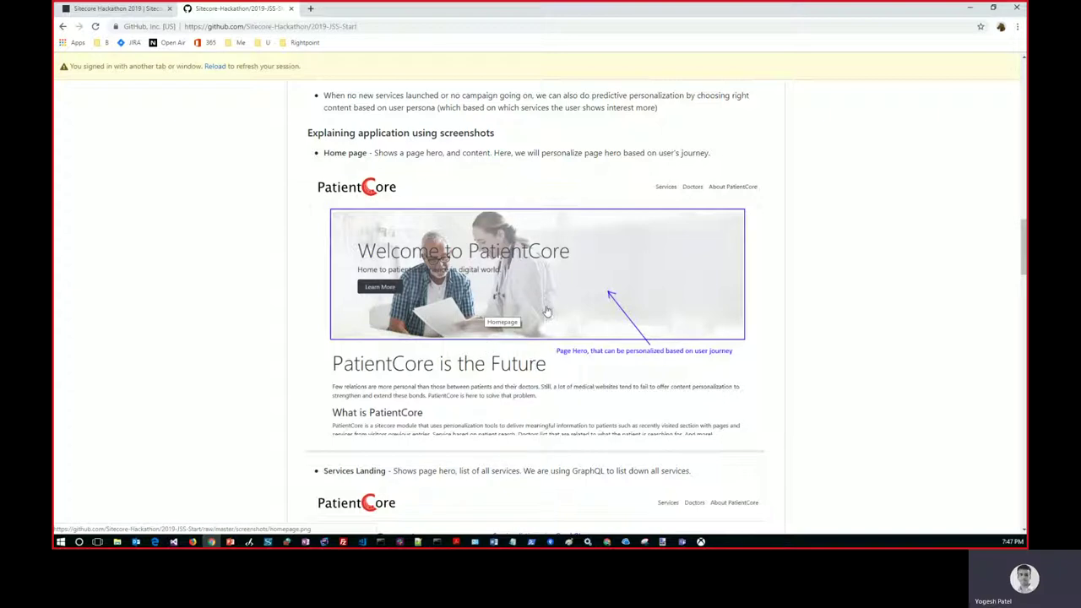
{"action": "scroll", "coordinate": [564, 364], "scroll_direction": "down", "scroll_amount": 3}
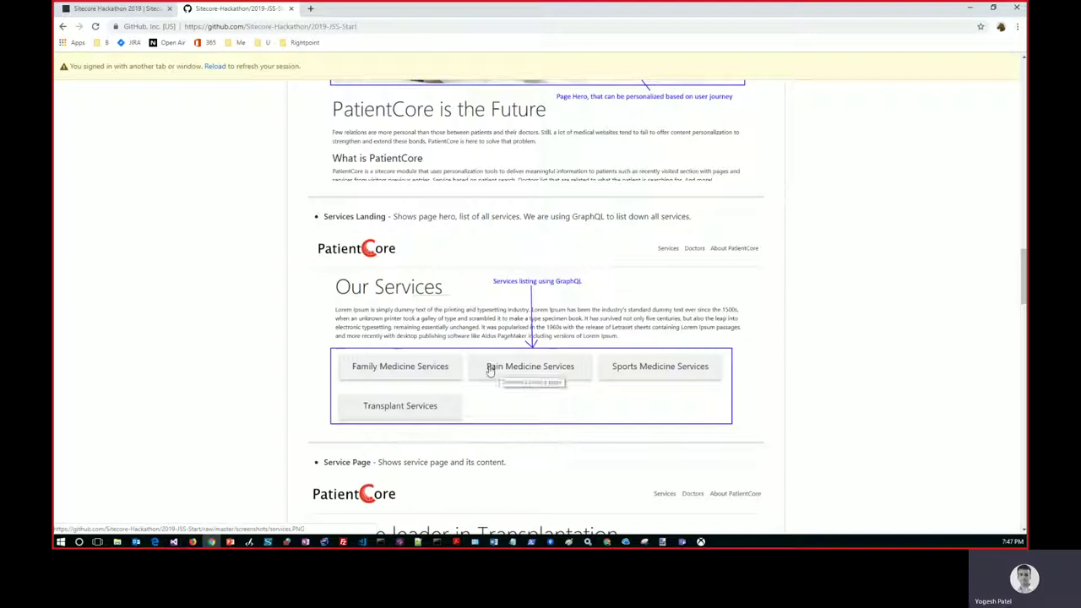
{"action": "scroll", "coordinate": [491, 363], "scroll_direction": "down", "scroll_amount": 1}
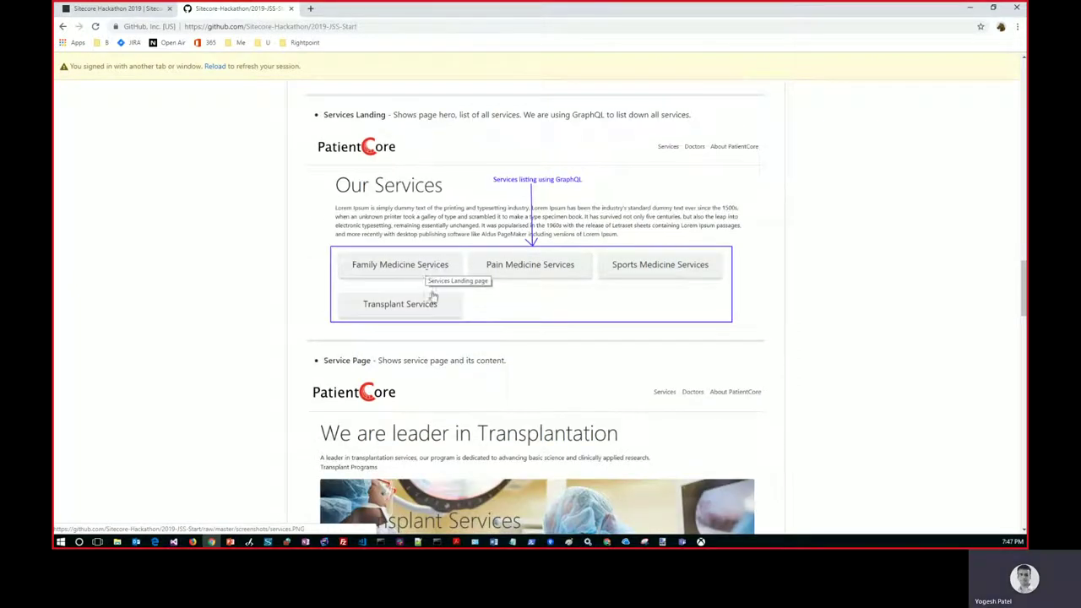
{"action": "scroll", "coordinate": [431, 297], "scroll_direction": "down", "scroll_amount": 2}
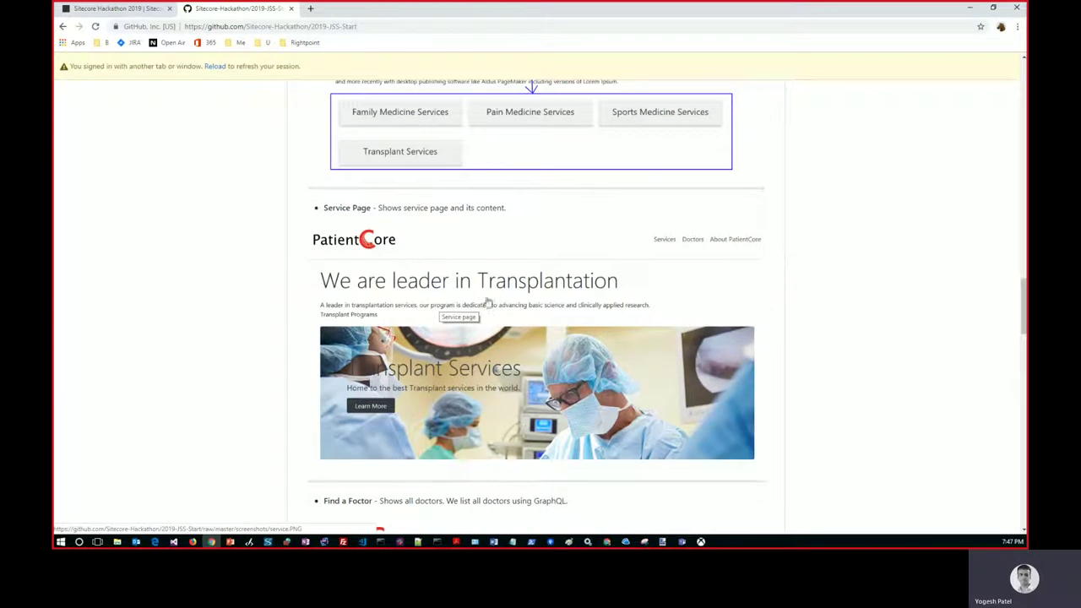
{"action": "scroll", "coordinate": [531, 353], "scroll_direction": "down", "scroll_amount": 3}
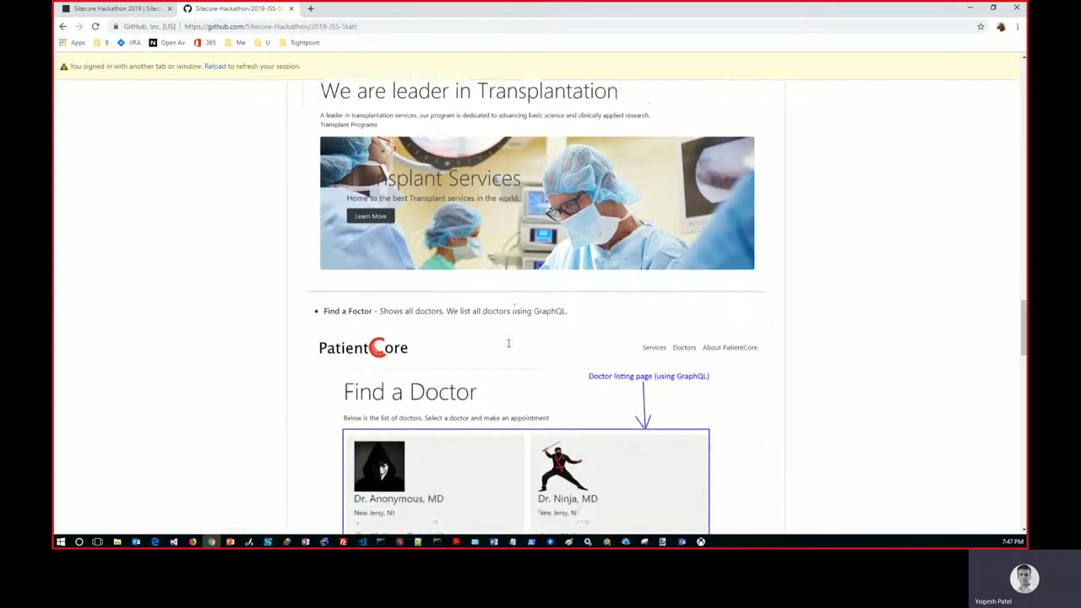
{"action": "scroll", "coordinate": [505, 342], "scroll_direction": "down", "scroll_amount": 2}
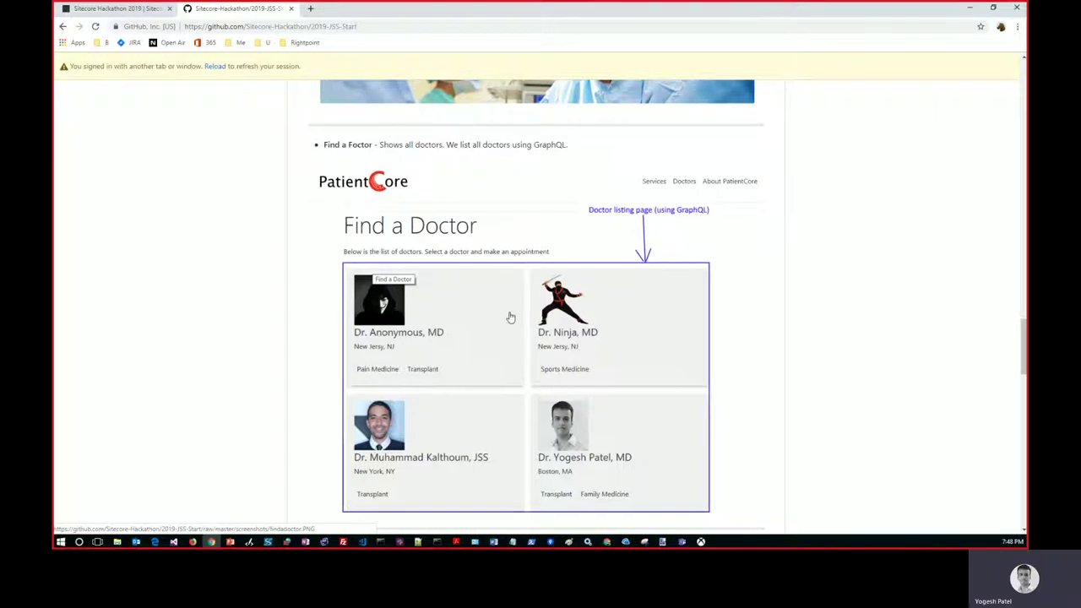
{"action": "scroll", "coordinate": [512, 315], "scroll_direction": "down", "scroll_amount": 1}
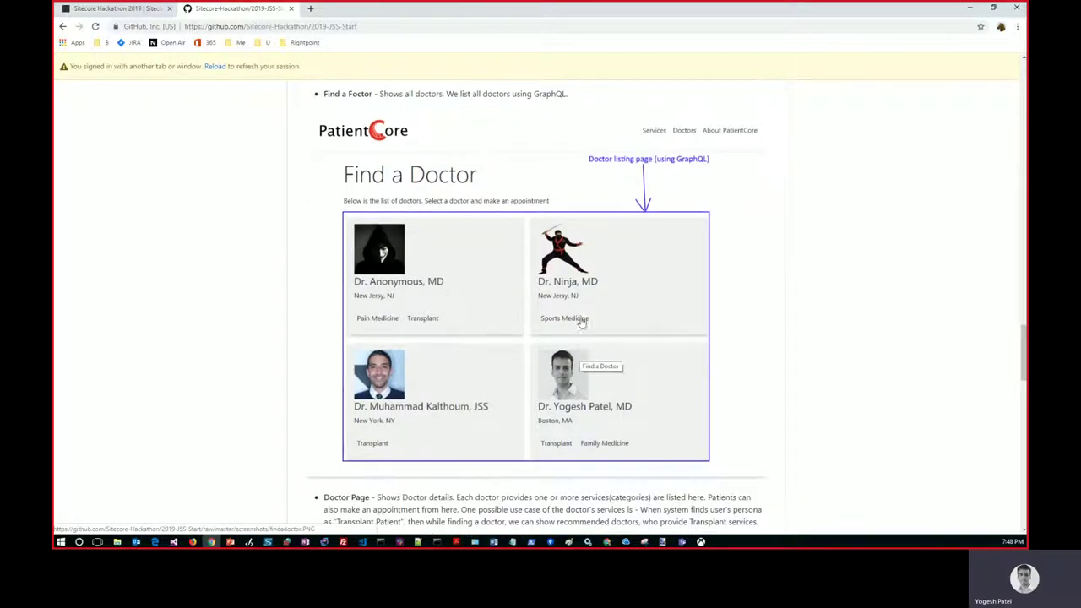
{"action": "scroll", "coordinate": [616, 295], "scroll_direction": "down", "scroll_amount": 3}
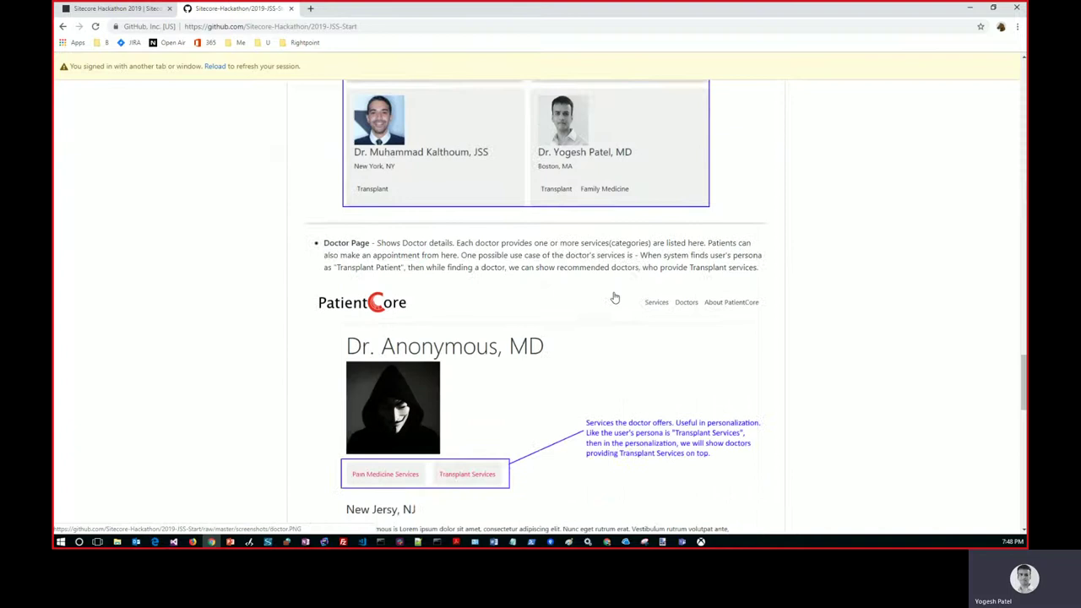
{"action": "scroll", "coordinate": [594, 294], "scroll_direction": "down", "scroll_amount": 1}
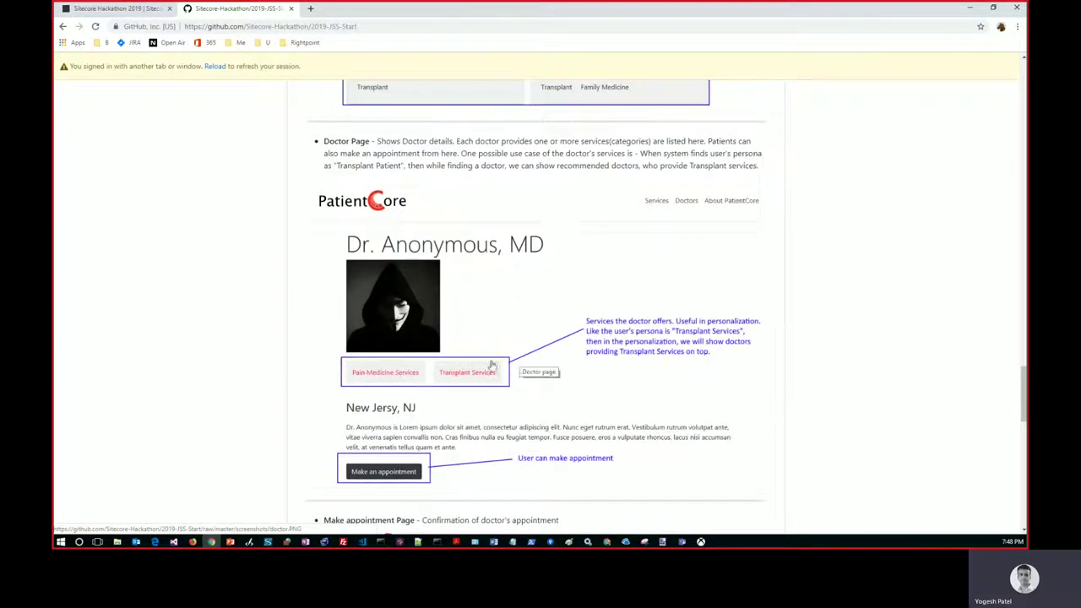
{"action": "scroll", "coordinate": [530, 366], "scroll_direction": "down", "scroll_amount": 1}
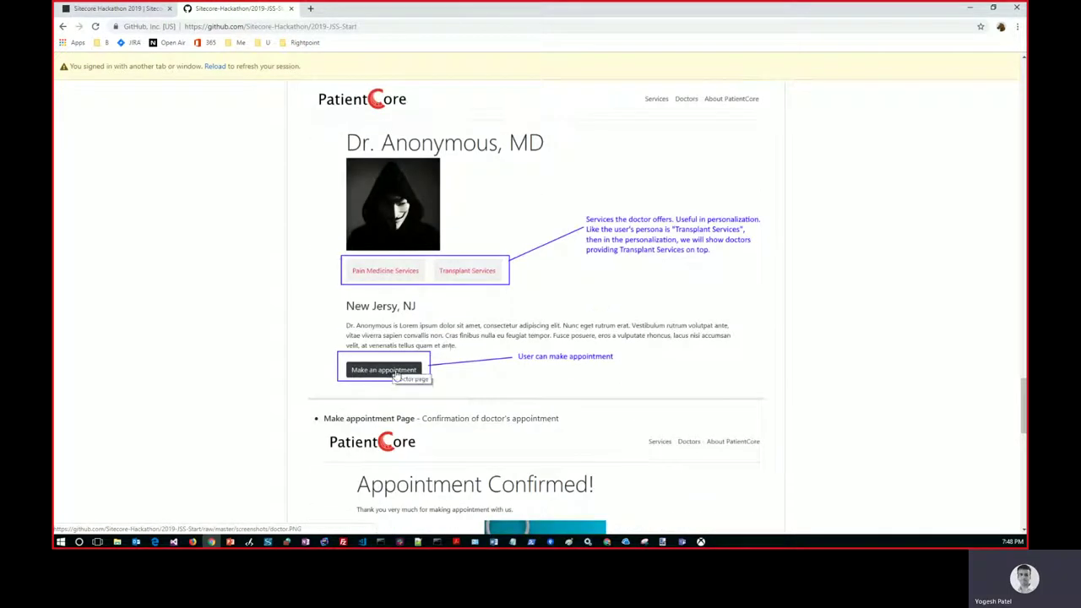
{"action": "scroll", "coordinate": [400, 371], "scroll_direction": "down", "scroll_amount": 2}
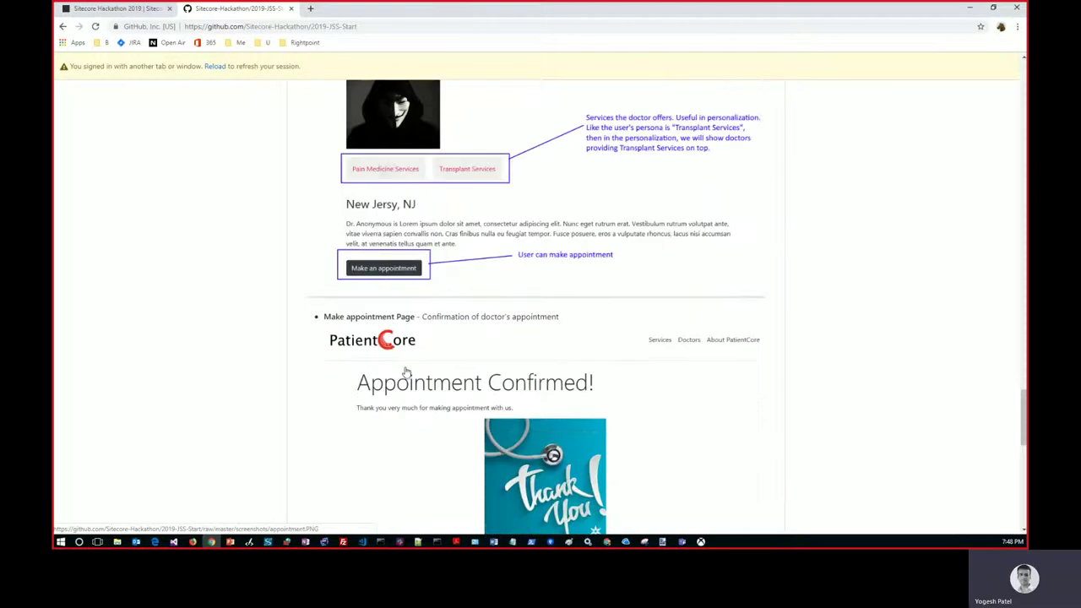
{"action": "scroll", "coordinate": [405, 371], "scroll_direction": "down", "scroll_amount": 1}
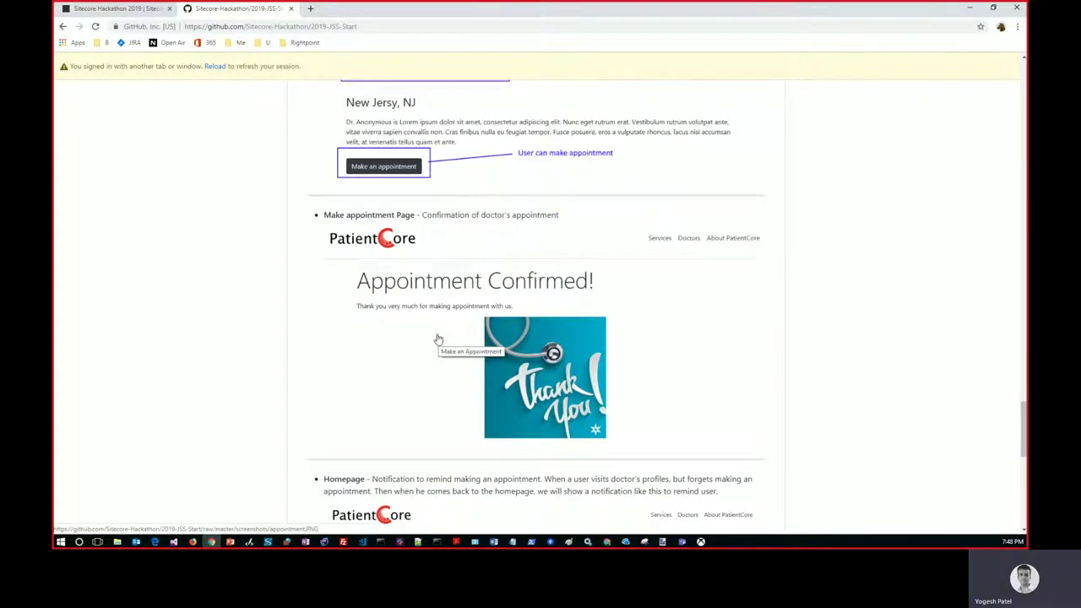
{"action": "scroll", "coordinate": [429, 349], "scroll_direction": "down", "scroll_amount": 3}
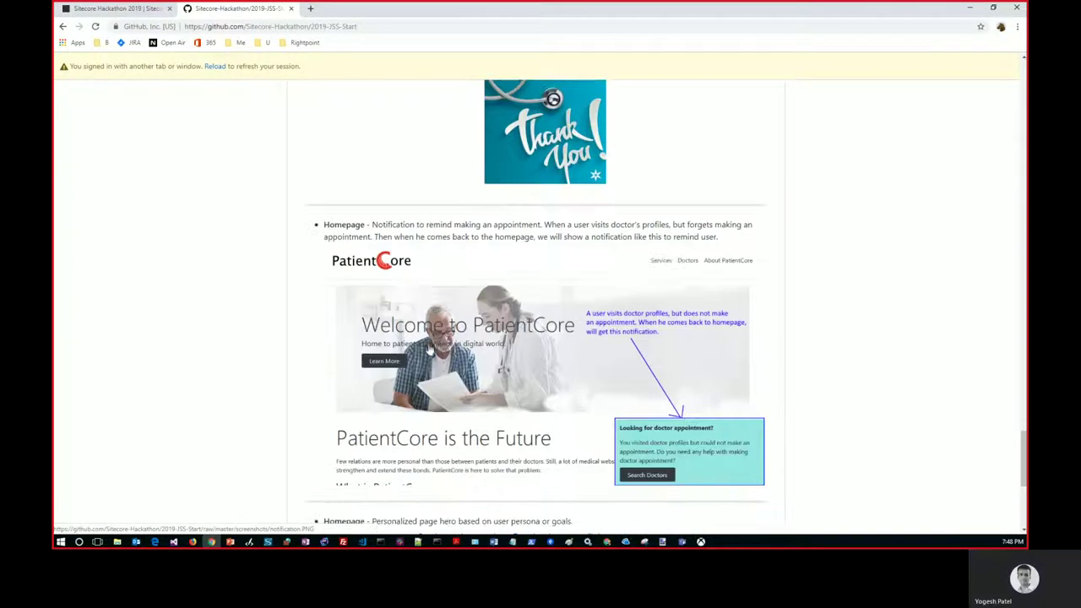
Scroll to the README's bottom to see the personalized hero screenshot
{"action": "scroll", "coordinate": [625, 435], "scroll_direction": "down", "scroll_amount": 1}
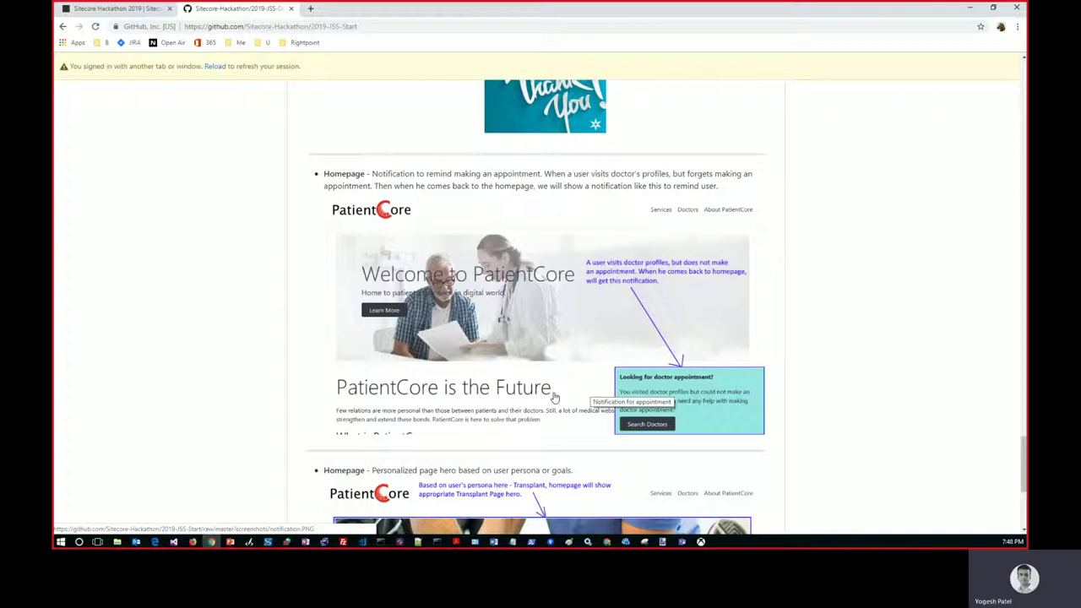
{"action": "scroll", "coordinate": [659, 401], "scroll_direction": "down", "scroll_amount": 1}
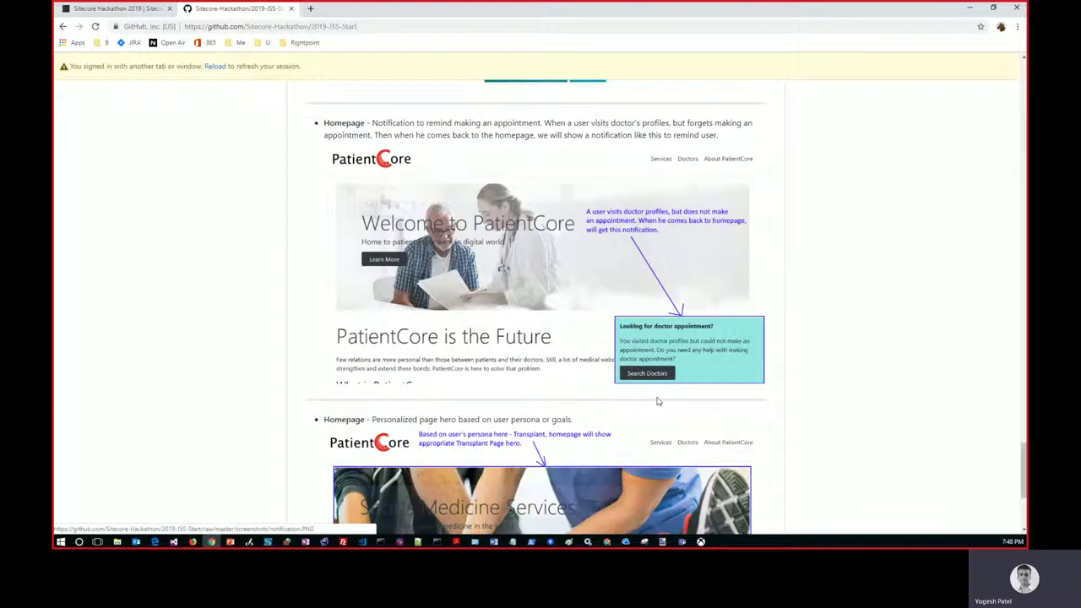
{"action": "scroll", "coordinate": [659, 401], "scroll_direction": "down", "scroll_amount": 3}
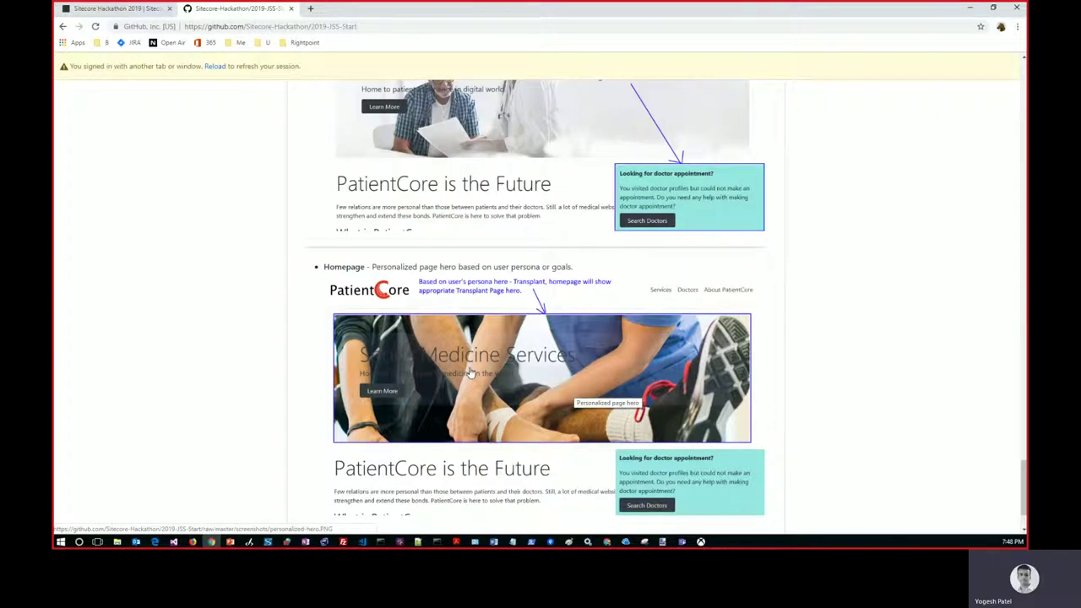
{"action": "scroll", "coordinate": [470, 373], "scroll_direction": "down", "scroll_amount": 2}
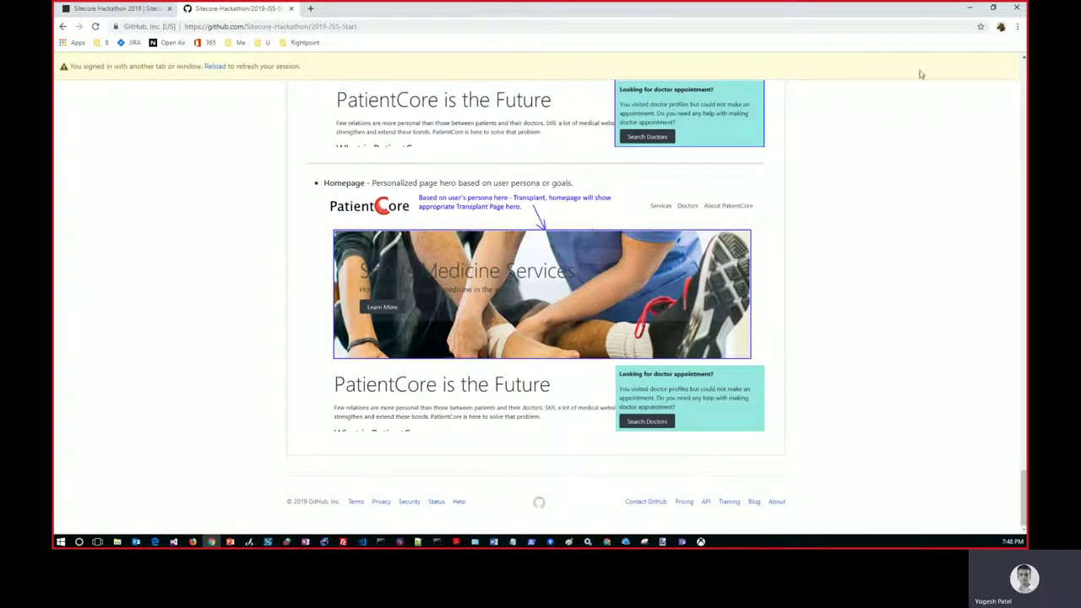
Minimize Chrome and bring the patient.core project forward in Visual Studio Code
{"action": "left_click", "coordinate": [969, 8]}
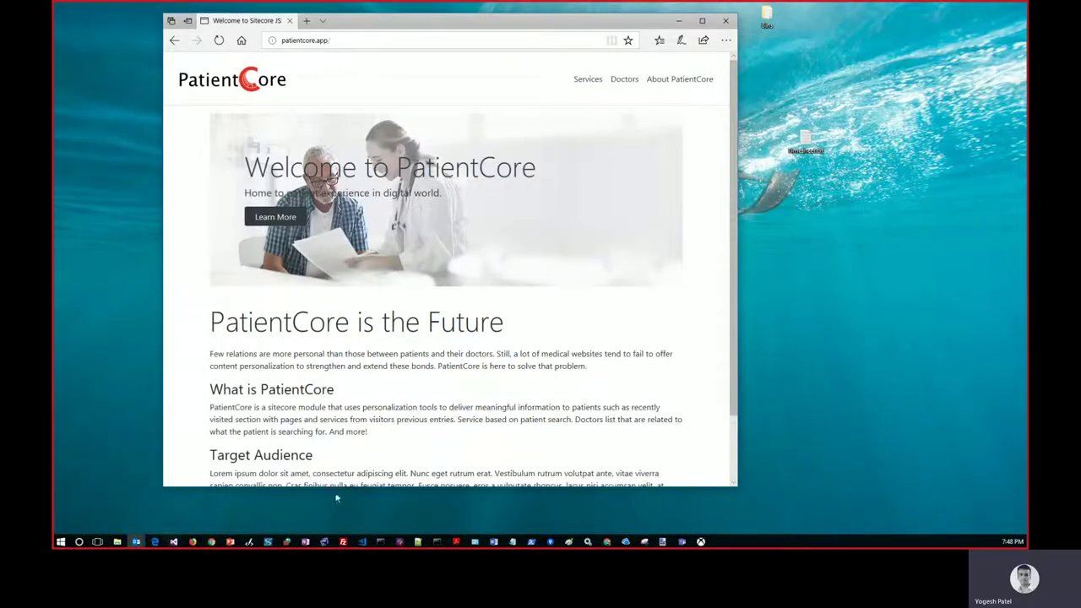
{"action": "mouse_move", "coordinate": [363, 543]}
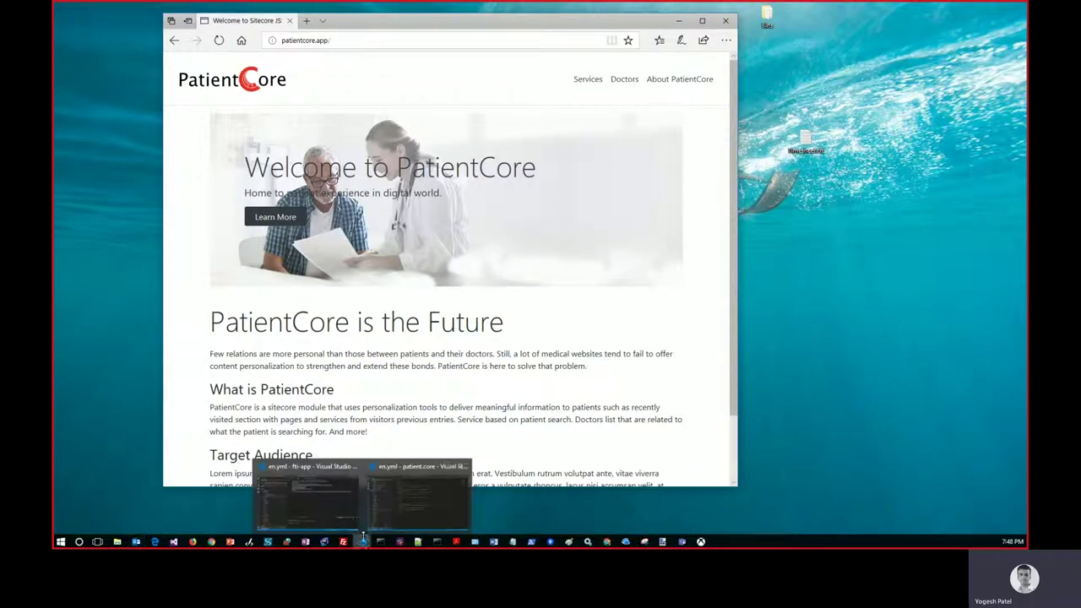
{"action": "left_click", "coordinate": [420, 505]}
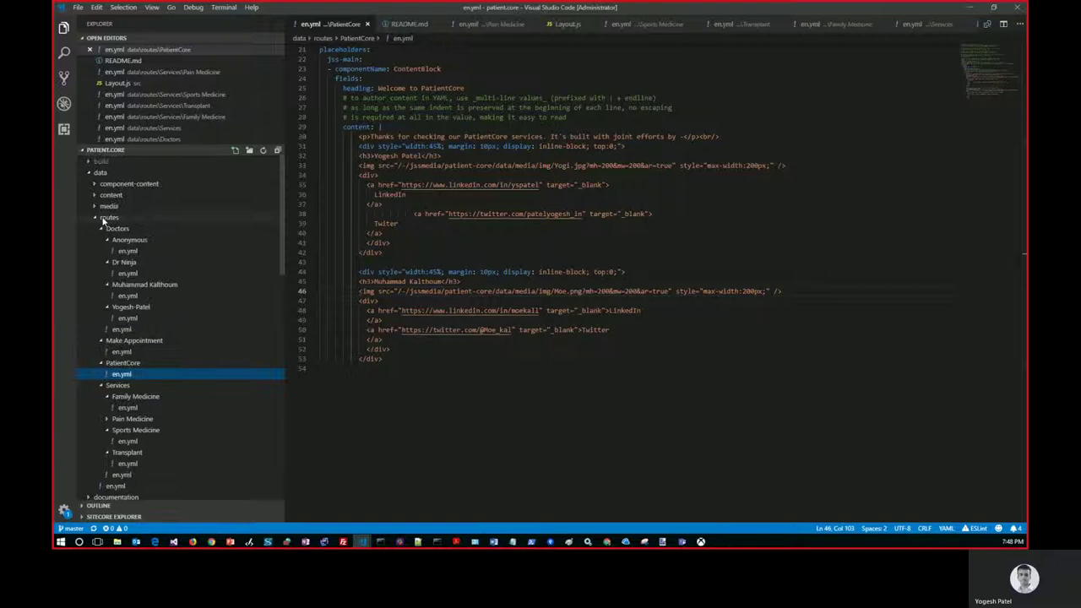
Browse the Doctors, Make Appointment, PatientCore and Services folders under data/routes
{"action": "left_click", "coordinate": [103, 218]}
{"action": "left_click", "coordinate": [103, 218]}
{"action": "left_click", "coordinate": [118, 229]}
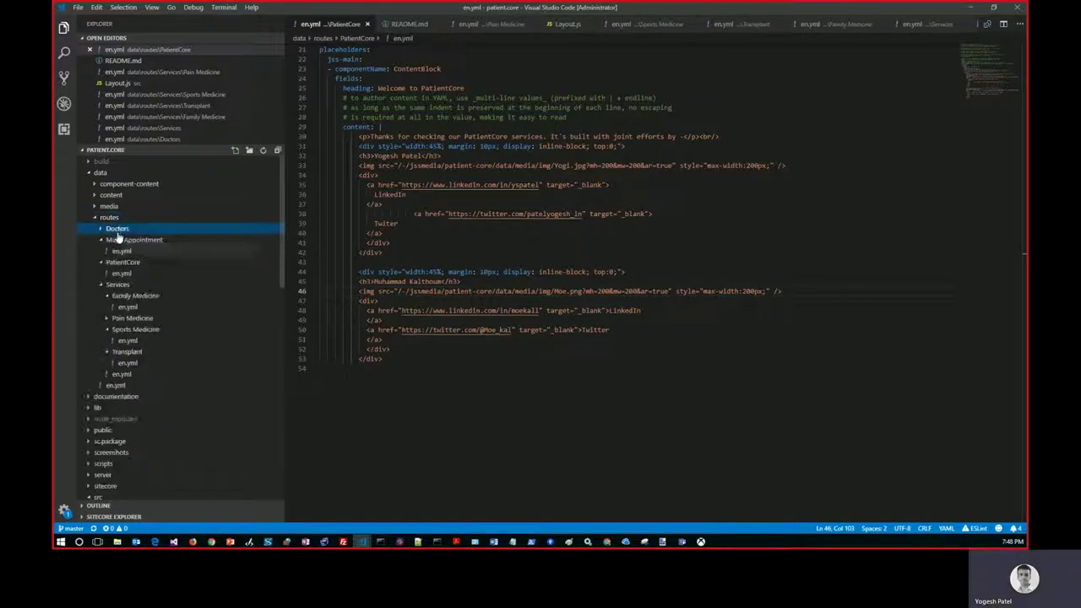
{"action": "left_click", "coordinate": [118, 241]}
{"action": "left_click", "coordinate": [118, 252]}
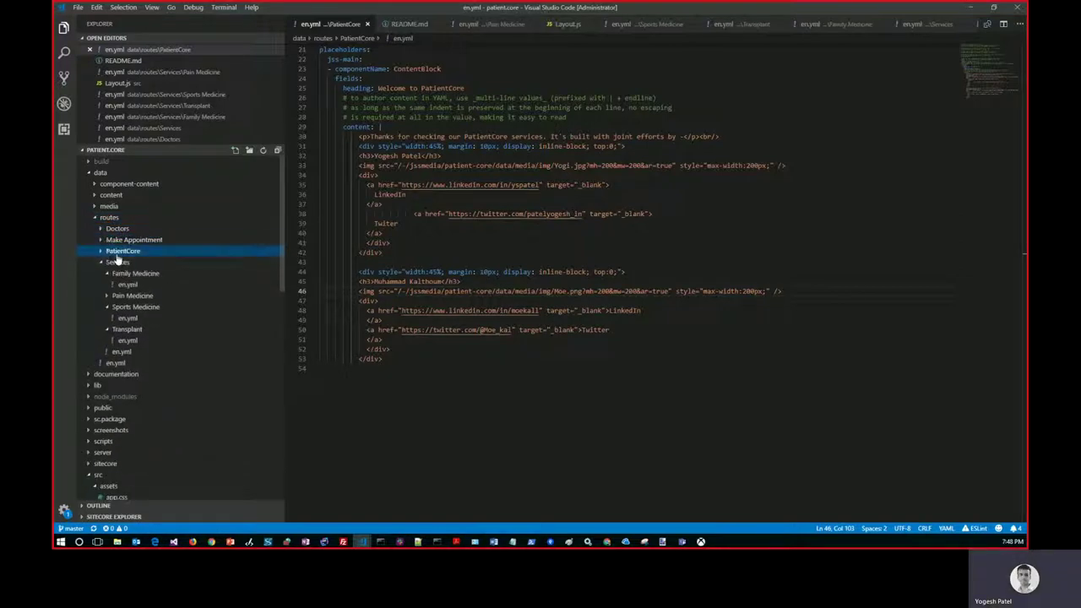
{"action": "left_click", "coordinate": [114, 263]}
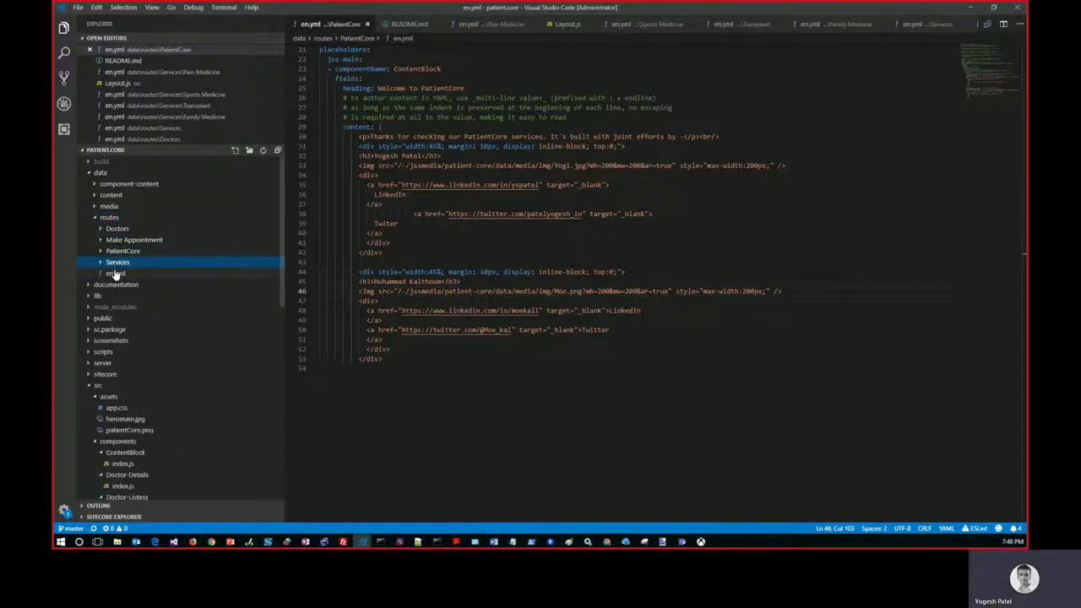
{"action": "left_click", "coordinate": [114, 219]}
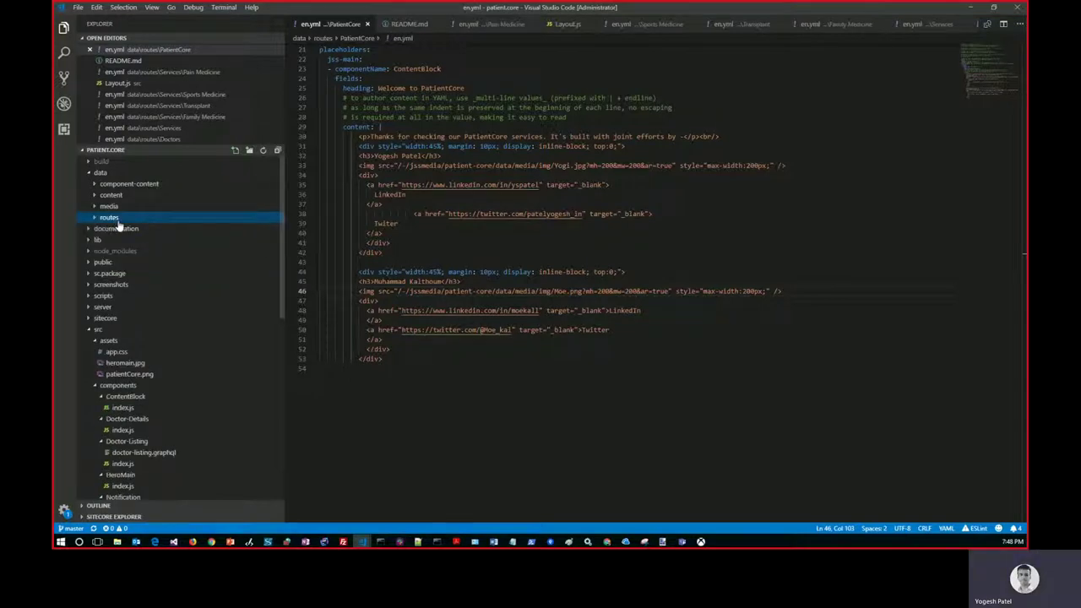
Expand the src folder to list its assets and components
{"action": "left_click", "coordinate": [99, 330]}
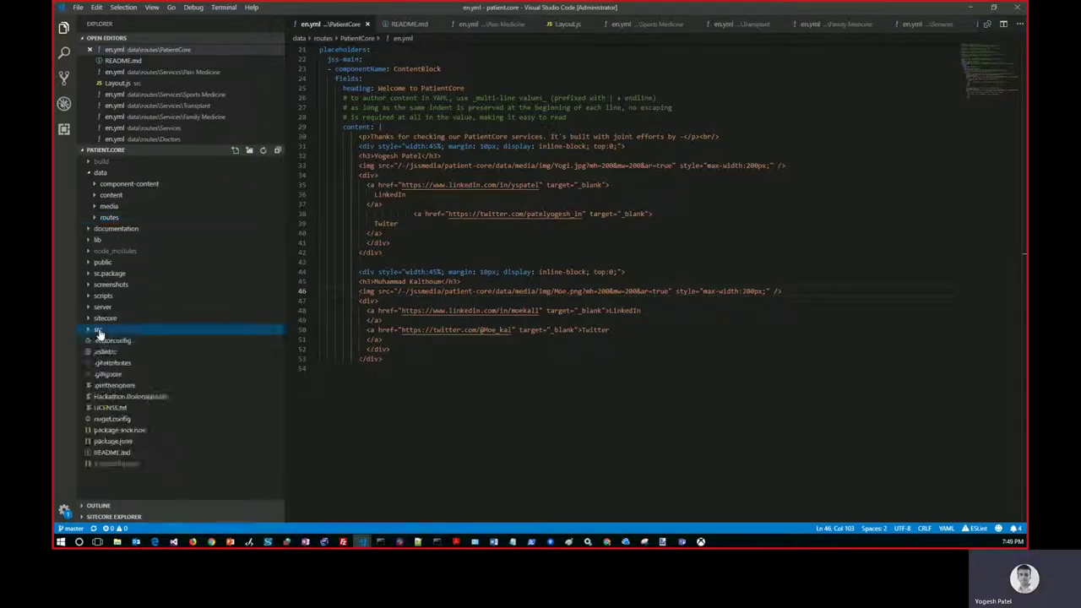
{"action": "left_click", "coordinate": [99, 330]}
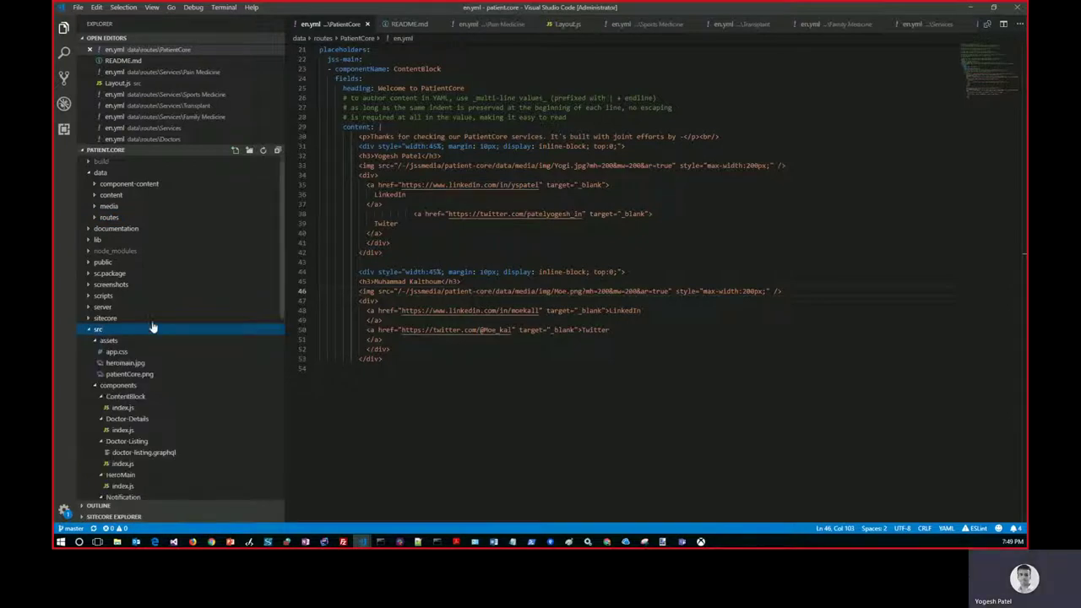
{"action": "scroll", "coordinate": [148, 324], "scroll_direction": "down", "scroll_amount": 2}
Review the ContentBlock, Doctor-Details and Doctor-Listing sources plus the doctor-listing.graphql query
{"action": "left_click", "coordinate": [123, 332]}
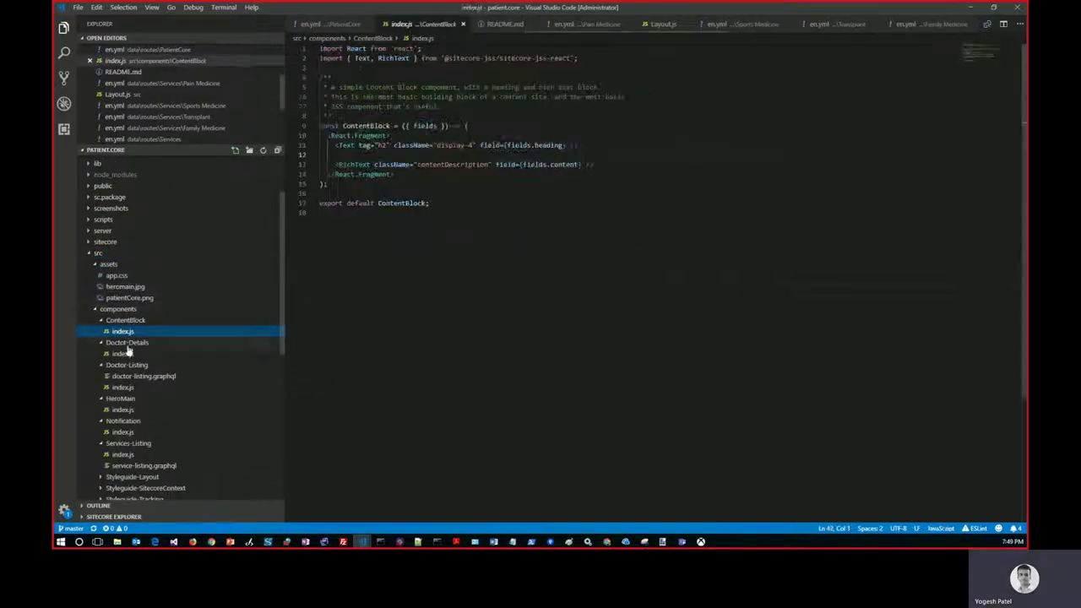
{"action": "left_click_drag", "start_coordinate": [411, 229], "coordinate": [320, 106]}
{"action": "scroll", "coordinate": [320, 135], "scroll_direction": "down", "scroll_amount": 3}
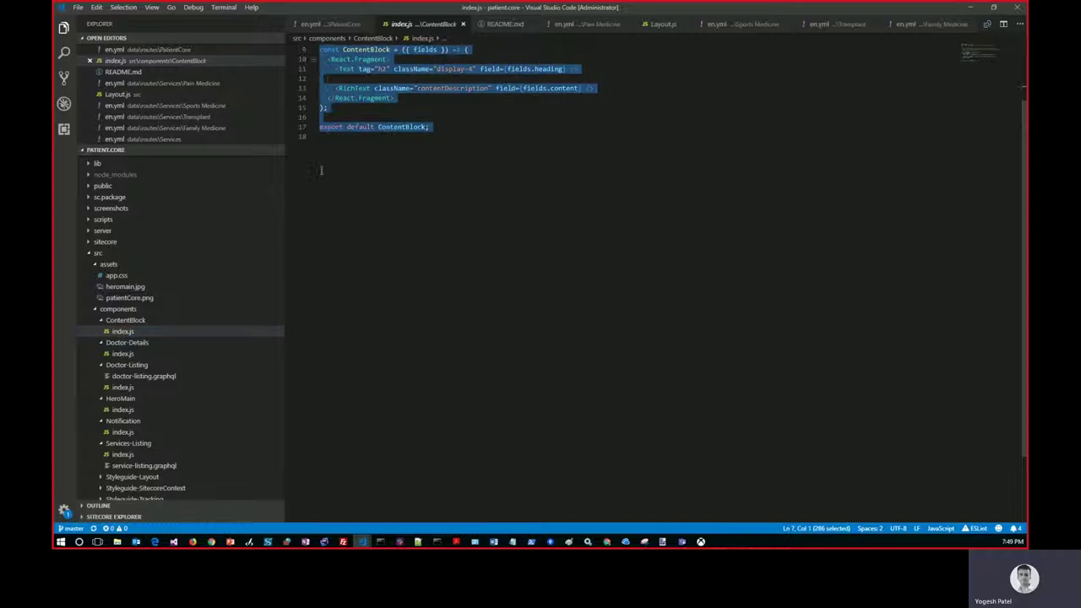
{"action": "left_click", "coordinate": [122, 355]}
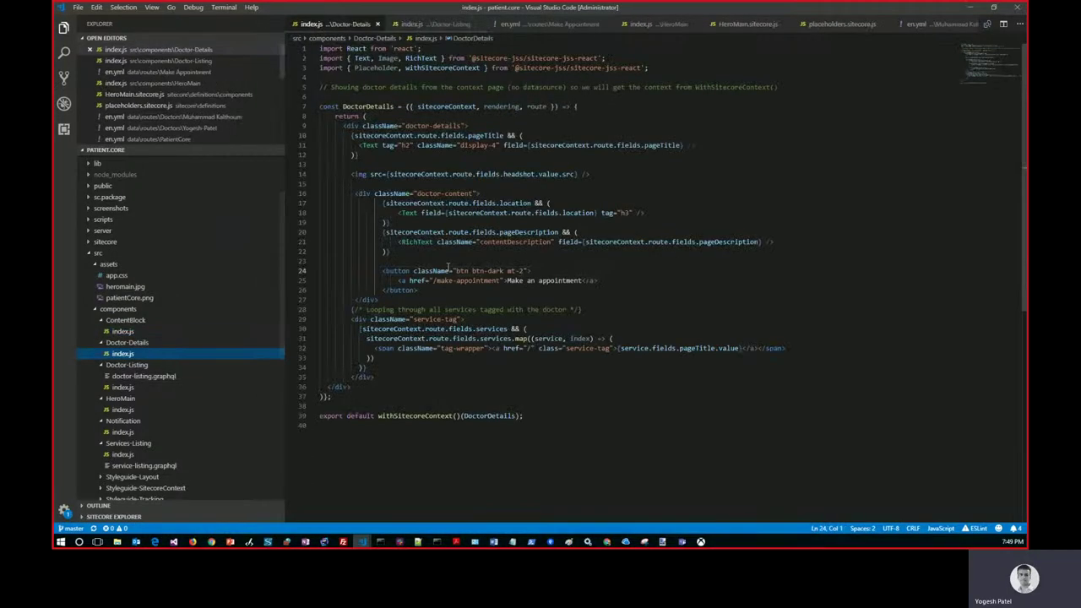
{"action": "left_click", "coordinate": [127, 388]}
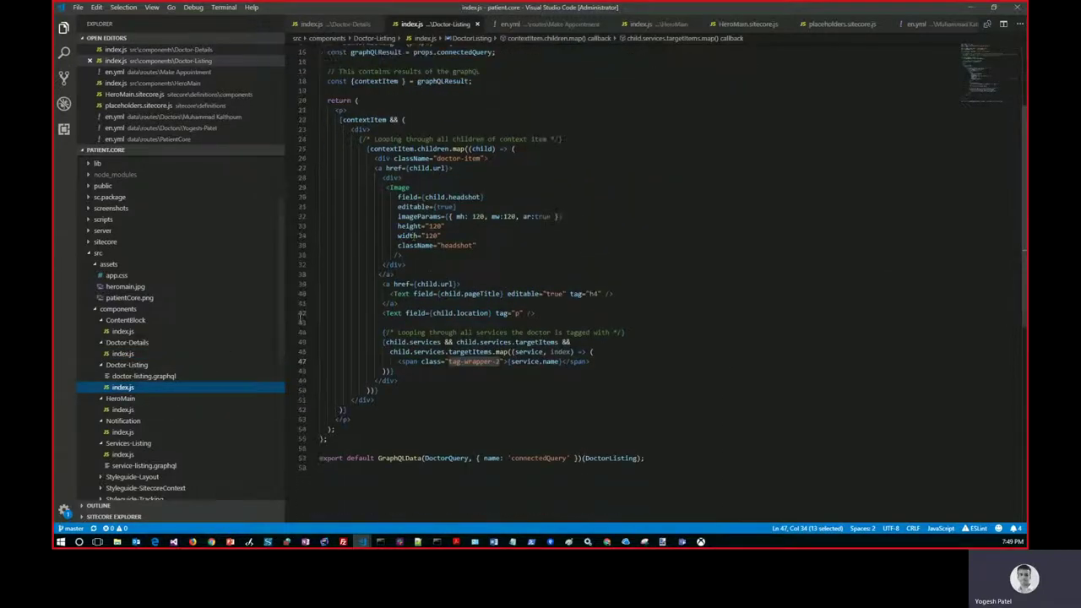
{"action": "left_click", "coordinate": [222, 373]}
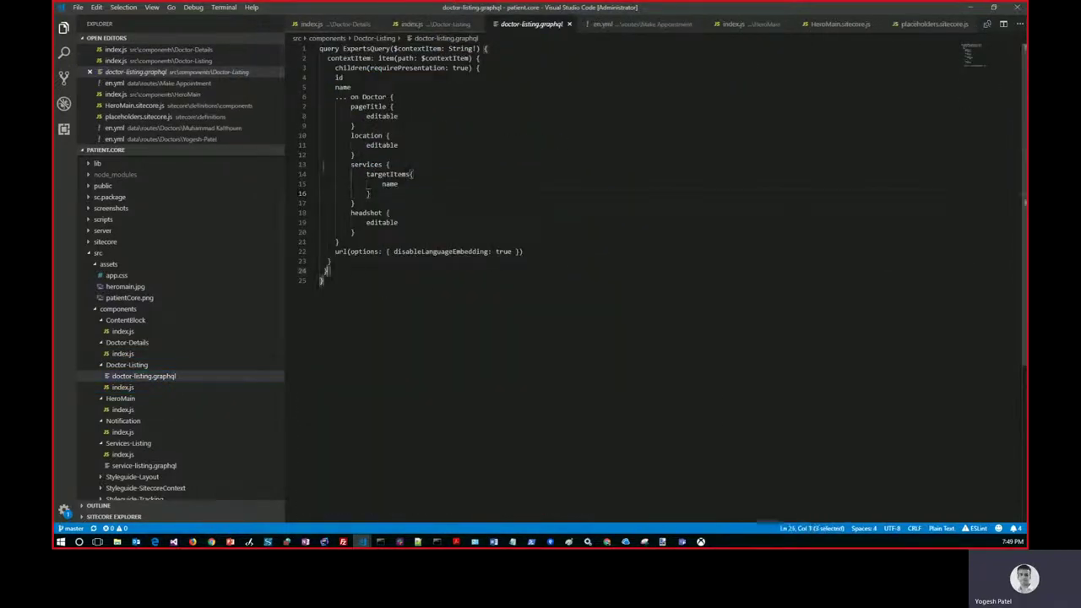
{"action": "left_click_drag", "start_coordinate": [323, 281], "coordinate": [320, 48]}
{"action": "left_click", "coordinate": [436, 309]}
{"action": "scroll", "coordinate": [436, 309], "scroll_direction": "down", "scroll_amount": 3}
{"action": "scroll", "coordinate": [135, 329], "scroll_direction": "down", "scroll_amount": 3}
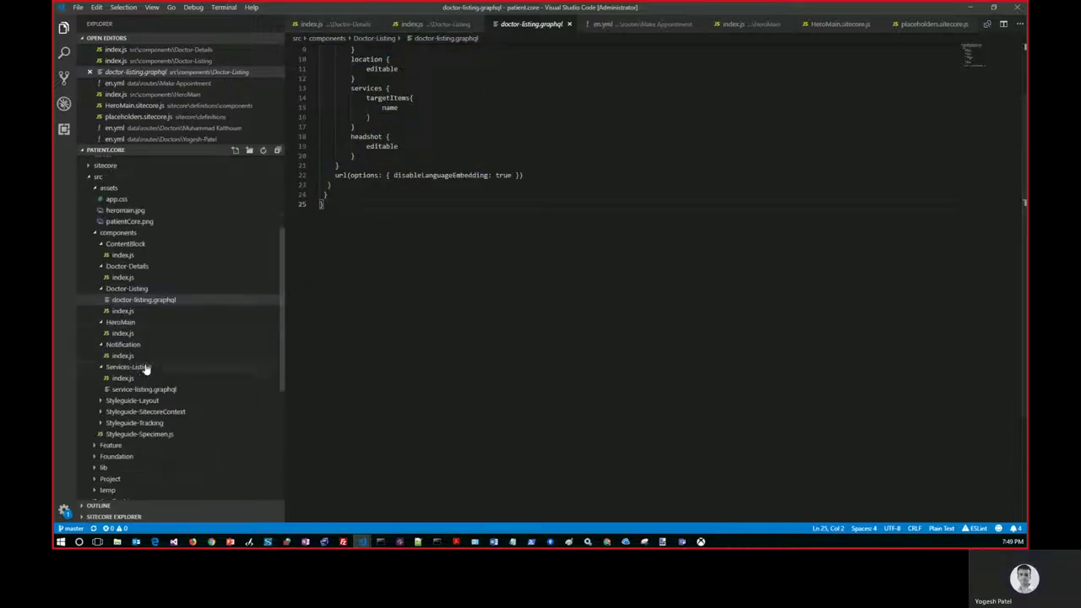
Review the HeroMain, Notification and Services-Listing sources and service-listing.graphql
{"action": "left_click", "coordinate": [127, 335]}
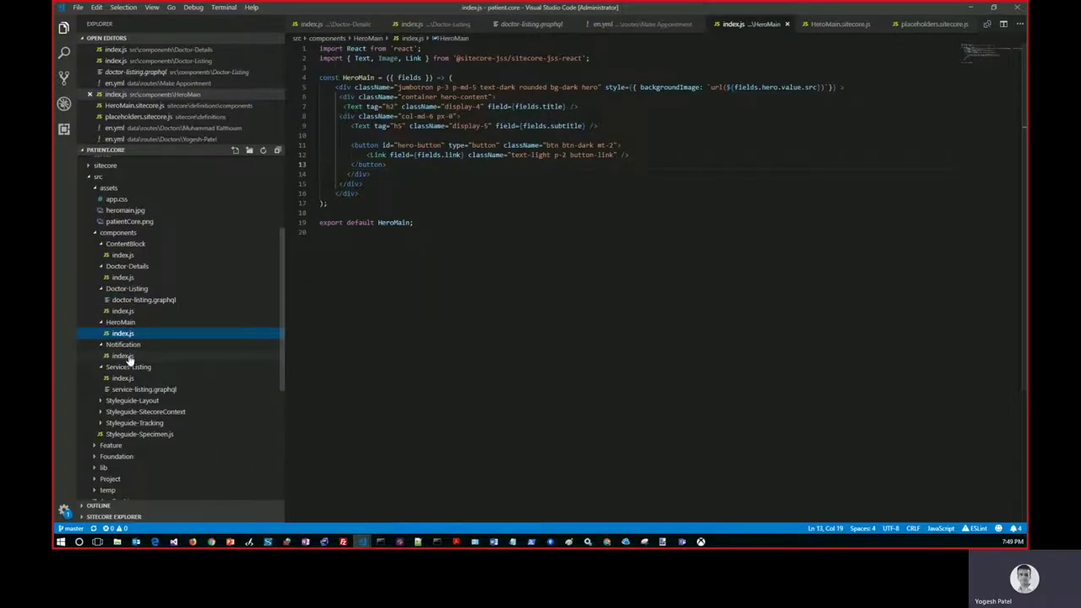
{"action": "left_click", "coordinate": [127, 355]}
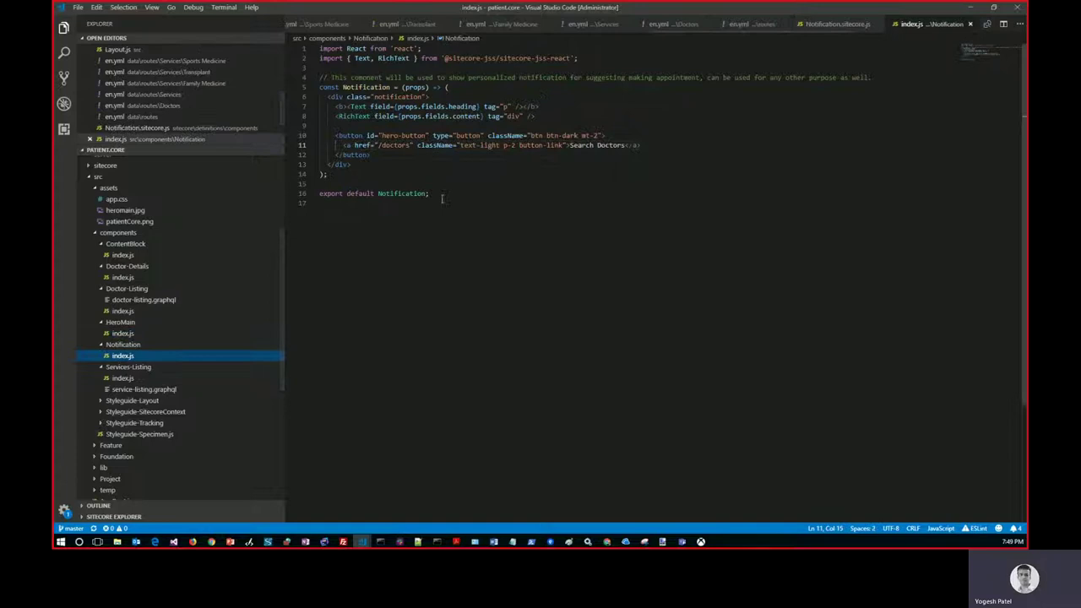
{"action": "left_click", "coordinate": [127, 378]}
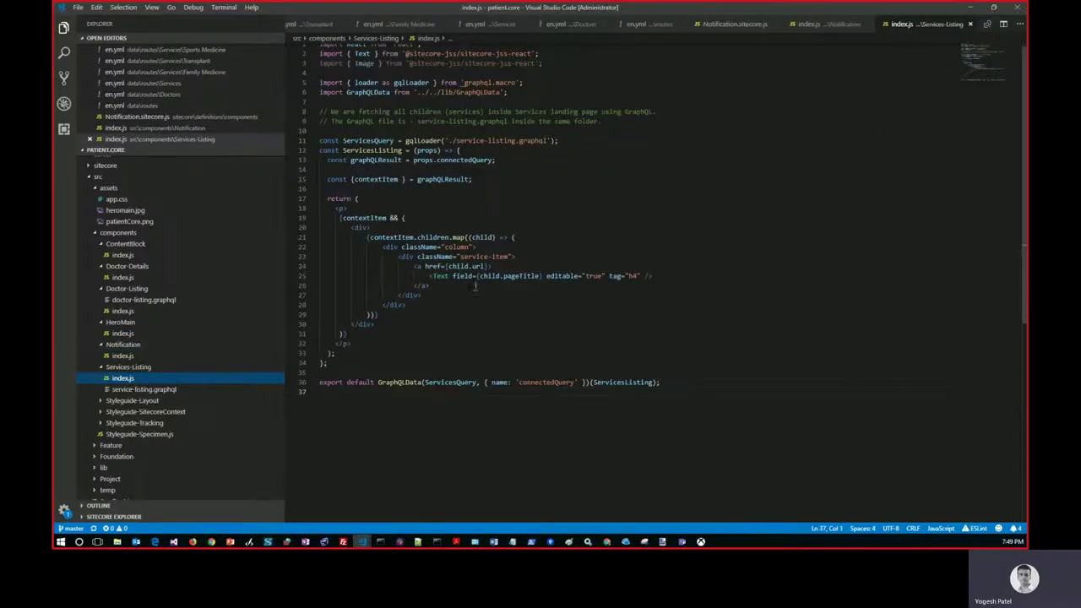
{"action": "left_click", "coordinate": [141, 390]}
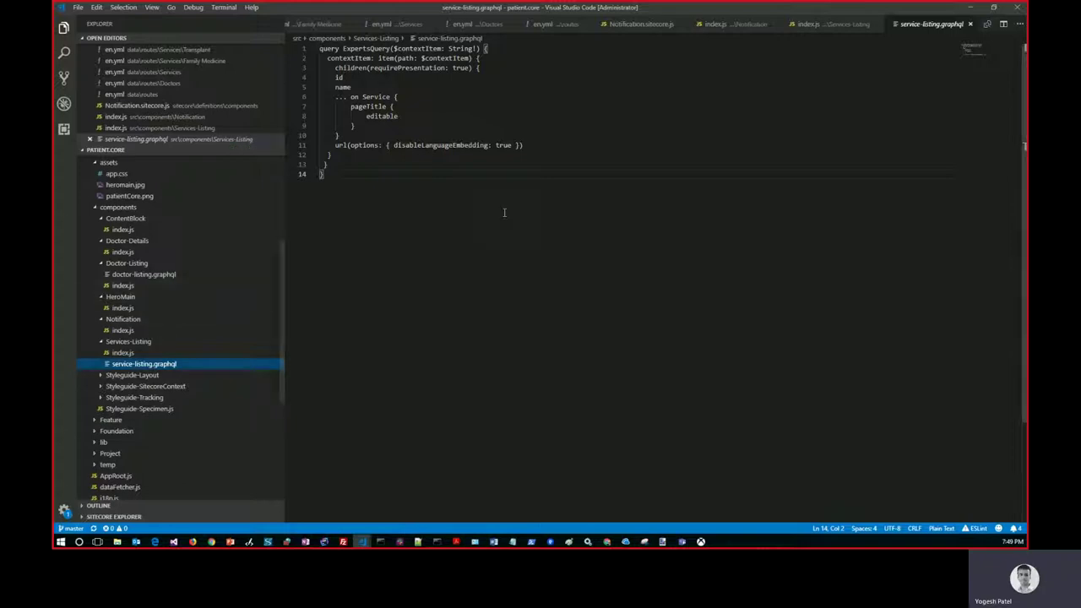
Peek into the Feature and Foundation folders, collapsing each afterwards
{"action": "left_click", "coordinate": [95, 422]}
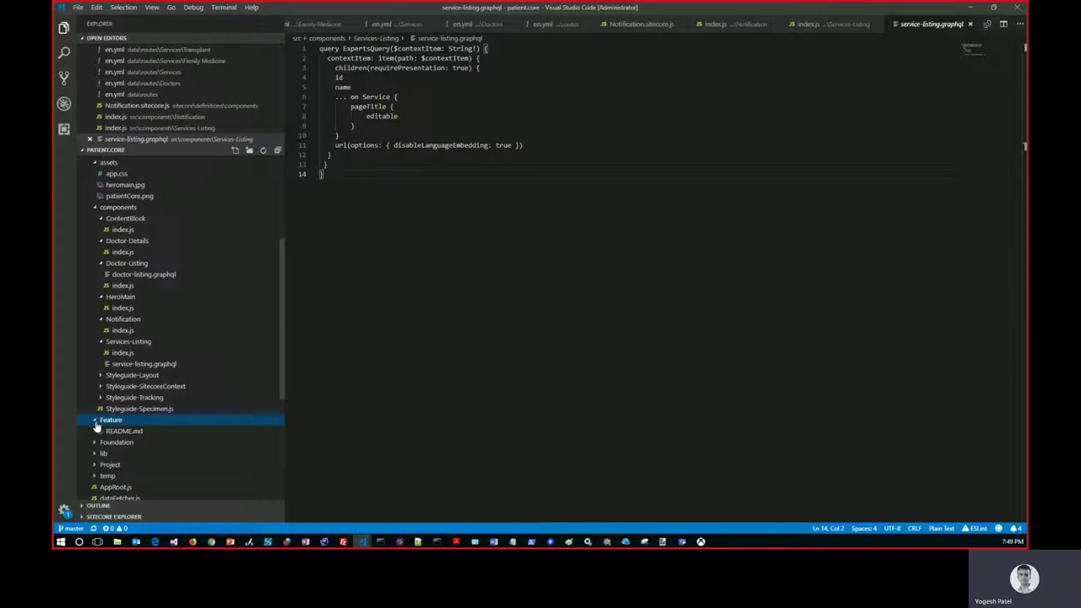
{"action": "left_click", "coordinate": [96, 422]}
{"action": "left_click", "coordinate": [95, 432]}
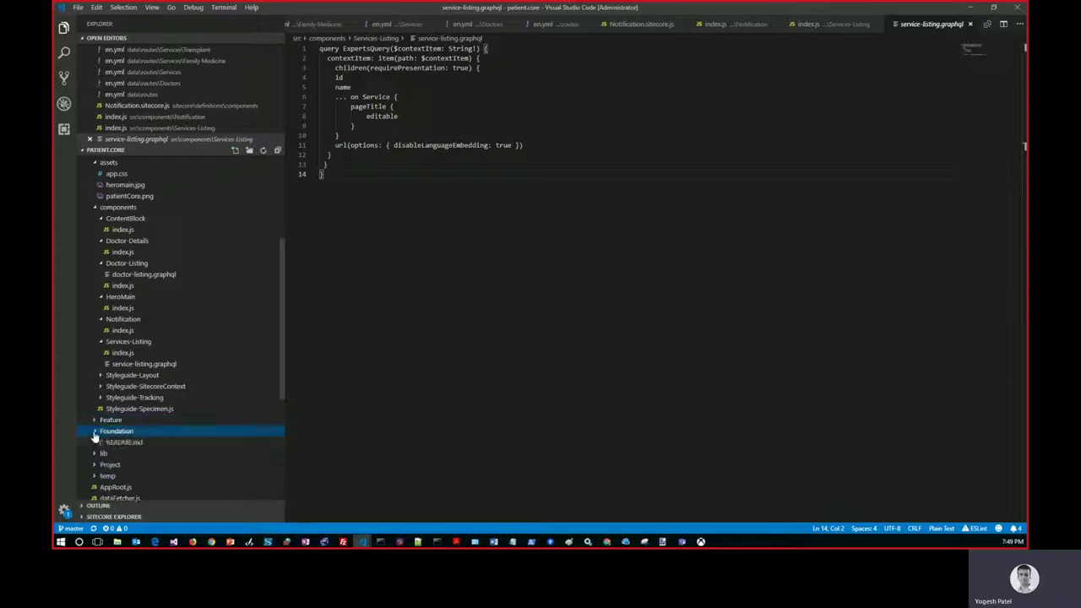
{"action": "left_click", "coordinate": [95, 433]}
Collapse the Services-Listing folder and minimize Visual Studio Code
{"action": "scroll", "coordinate": [96, 436], "scroll_direction": "down", "scroll_amount": 1}
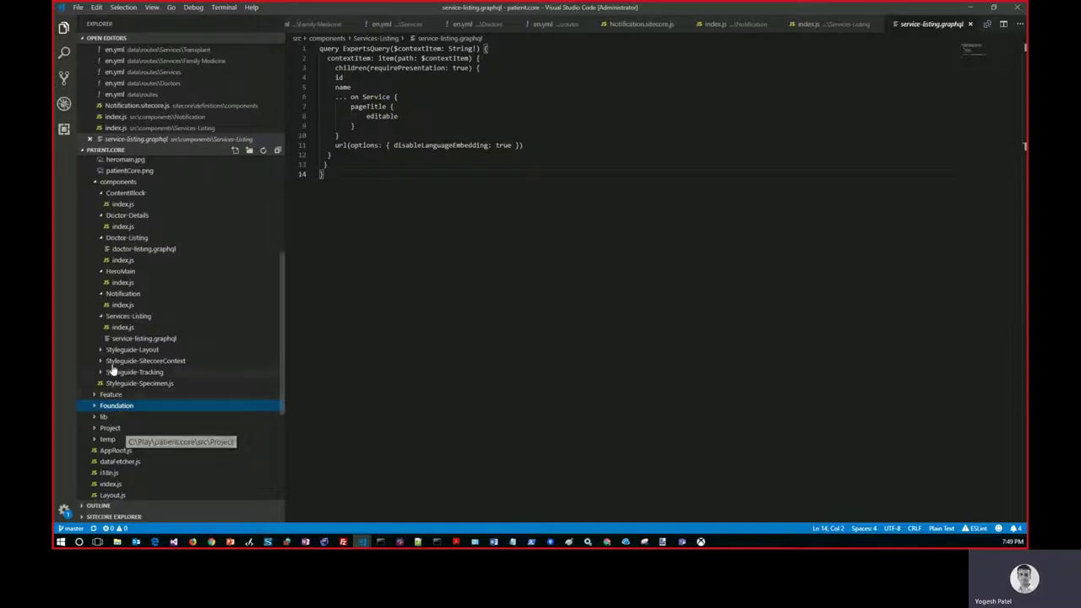
{"action": "left_click", "coordinate": [120, 316]}
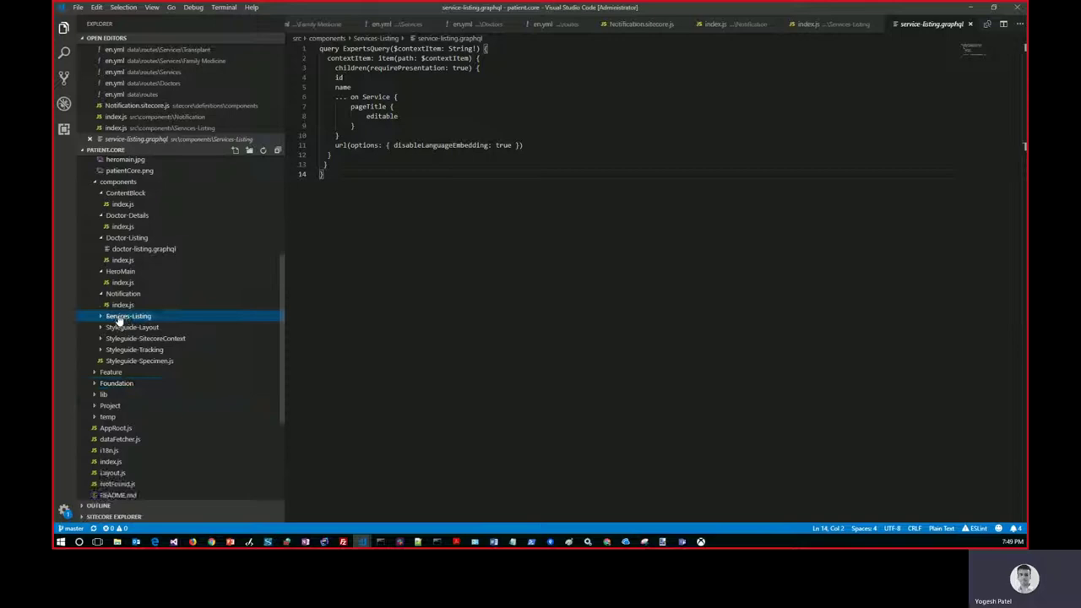
{"action": "left_click", "coordinate": [970, 8]}
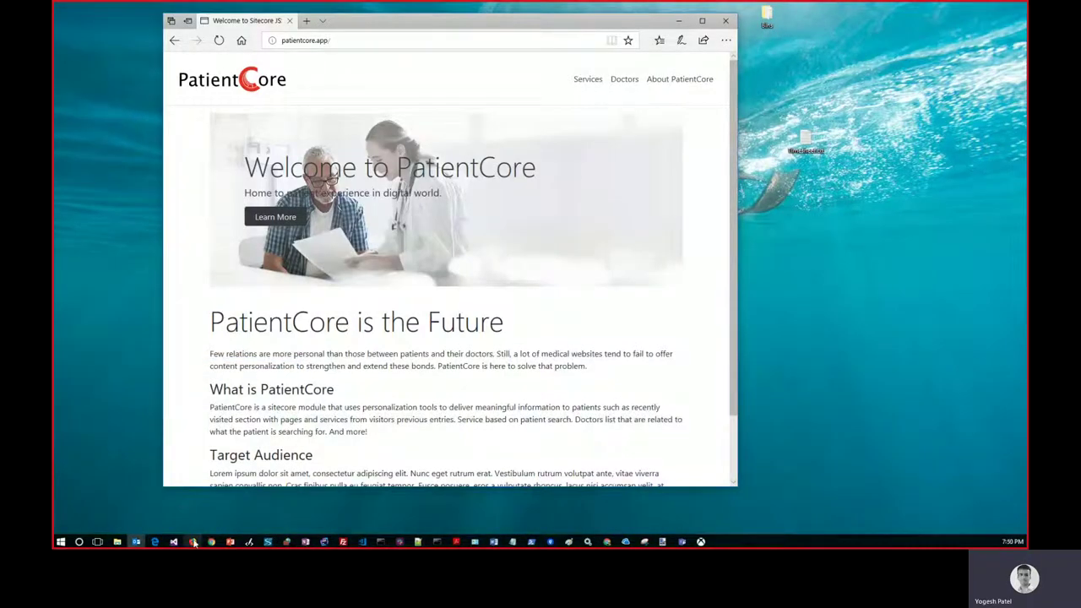
Bring up the Sitecore Content Editor, reload it and re-expand the patient-core node
{"action": "left_click", "coordinate": [193, 541]}
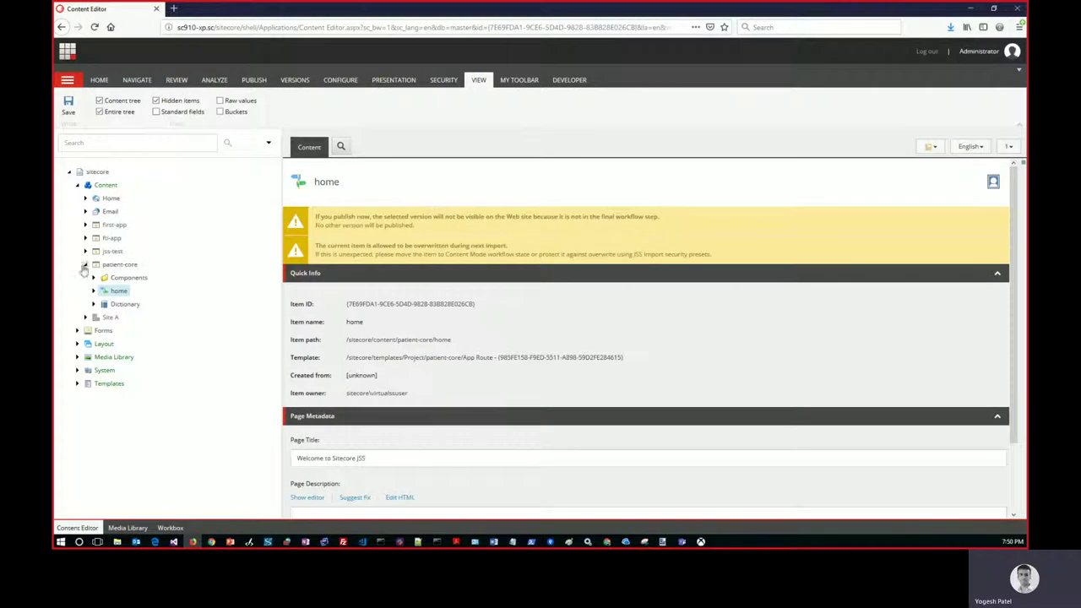
{"action": "left_click", "coordinate": [175, 110]}
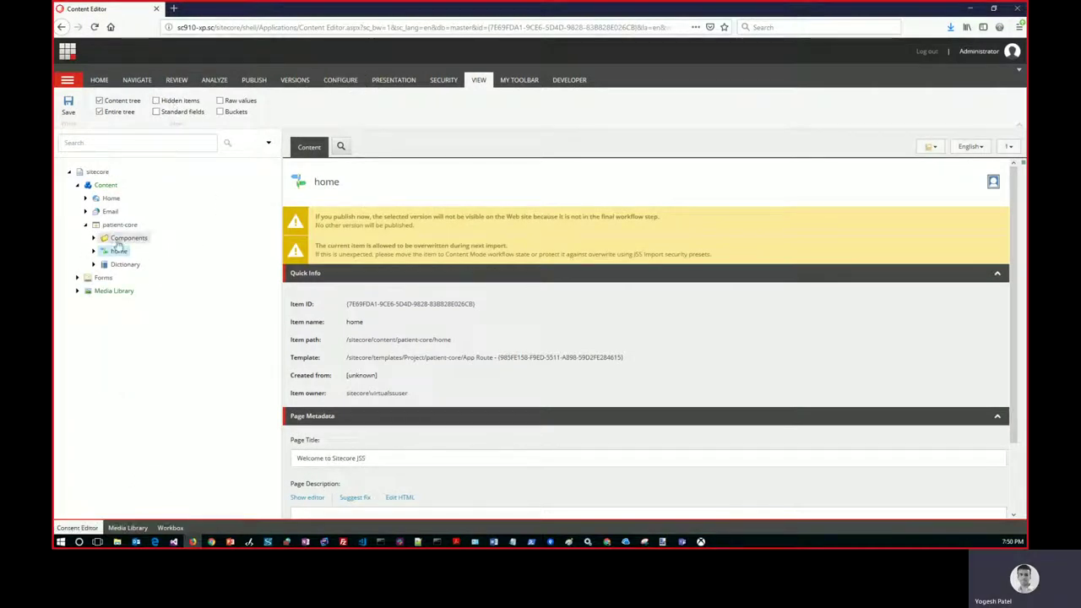
{"action": "left_click", "coordinate": [86, 225]}
{"action": "left_click", "coordinate": [87, 224]}
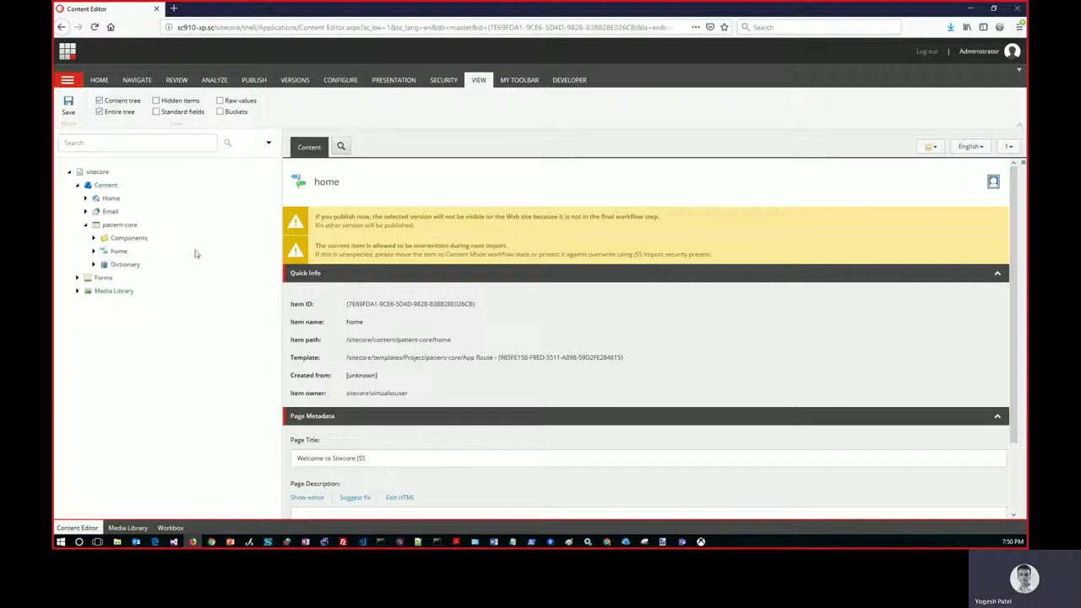
Expand the home item's Doctors, Anonymous and PatientCore content items to review them
{"action": "left_click", "coordinate": [94, 251]}
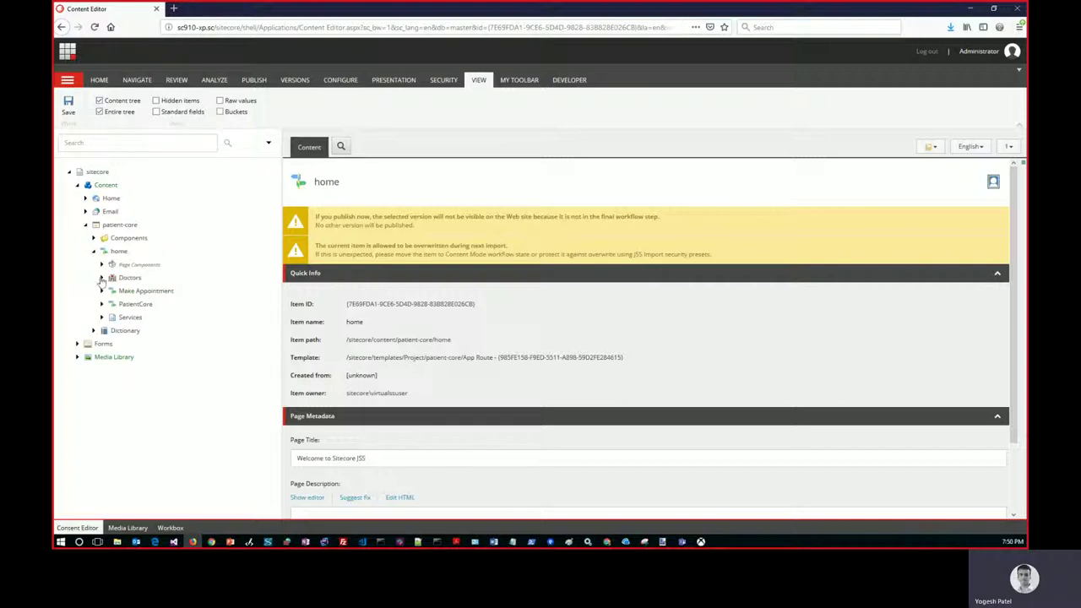
{"action": "left_click", "coordinate": [101, 278]}
{"action": "left_click", "coordinate": [110, 305]}
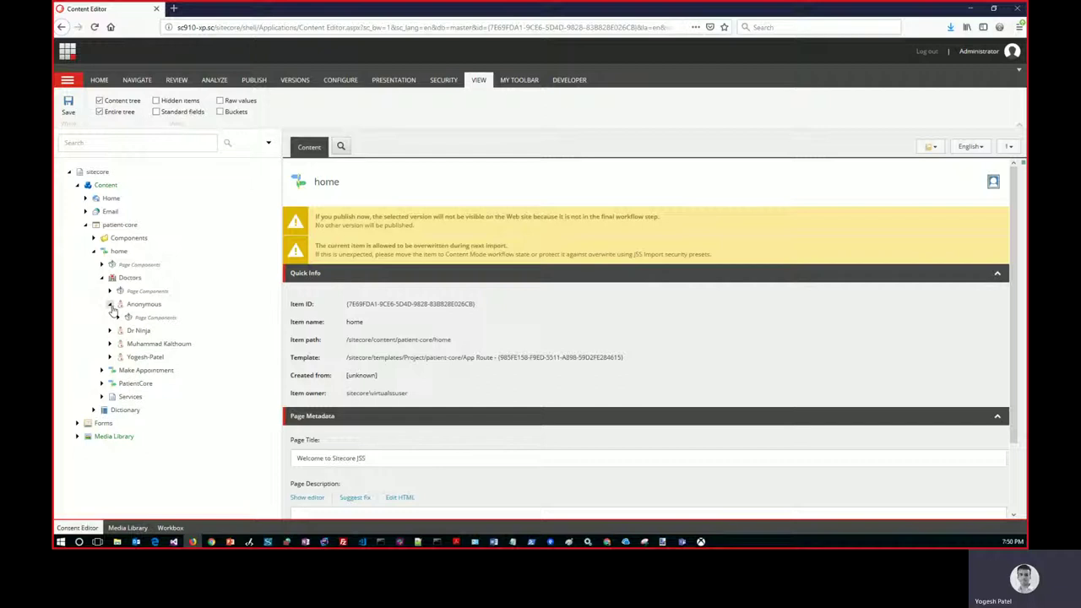
{"action": "left_click", "coordinate": [110, 305]}
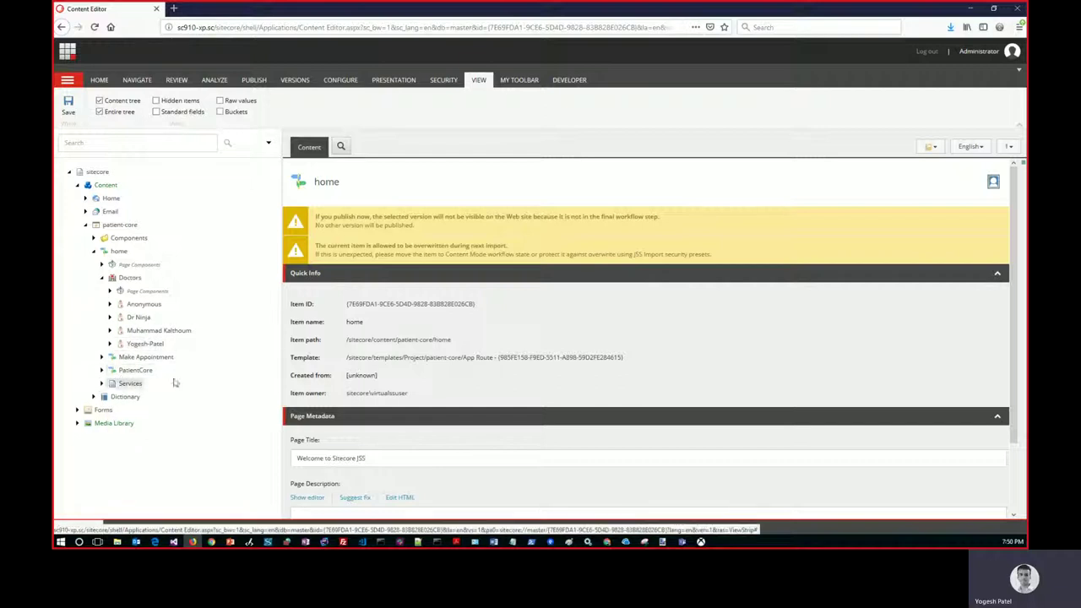
{"action": "left_click", "coordinate": [103, 371]}
{"action": "left_click", "coordinate": [102, 372]}
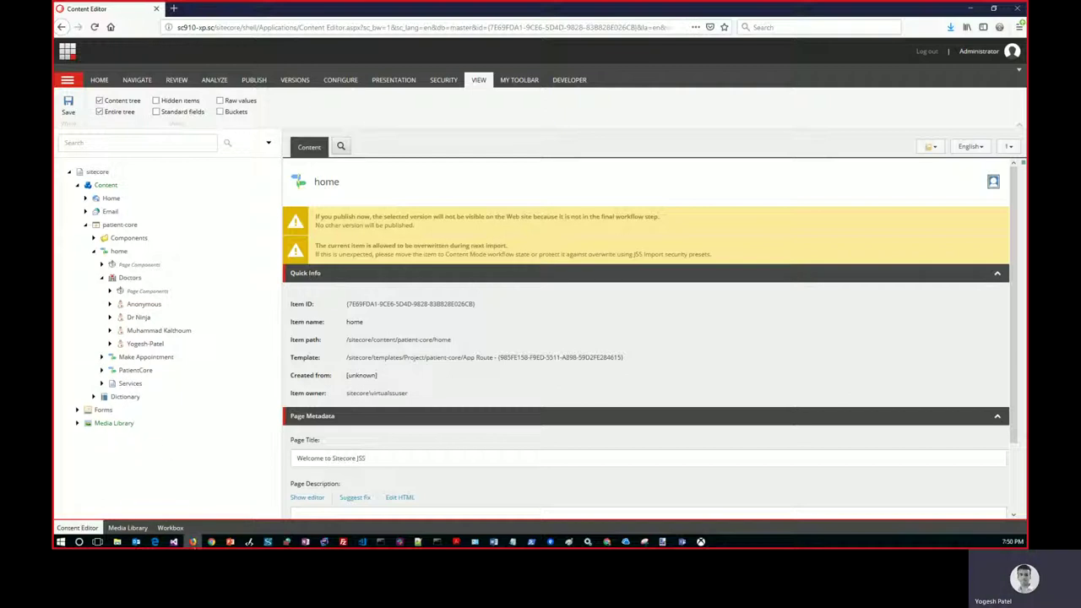
Bring the PatientCore site forward and reload its home page
{"action": "left_click", "coordinate": [154, 541]}
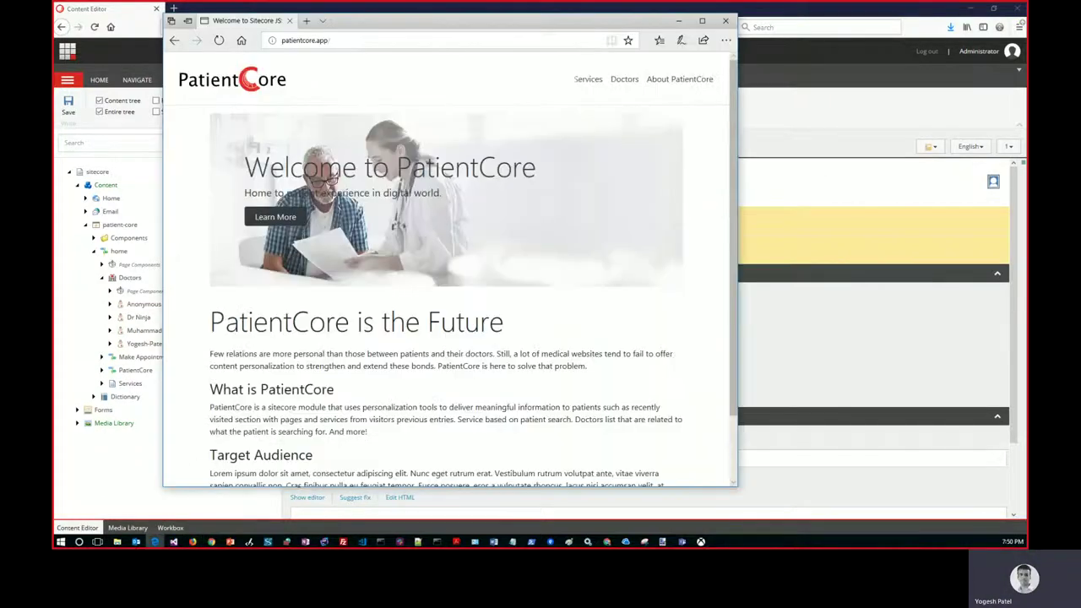
{"action": "key", "text": "F5"}
{"action": "scroll", "coordinate": [497, 192], "scroll_direction": "down", "scroll_amount": 1}
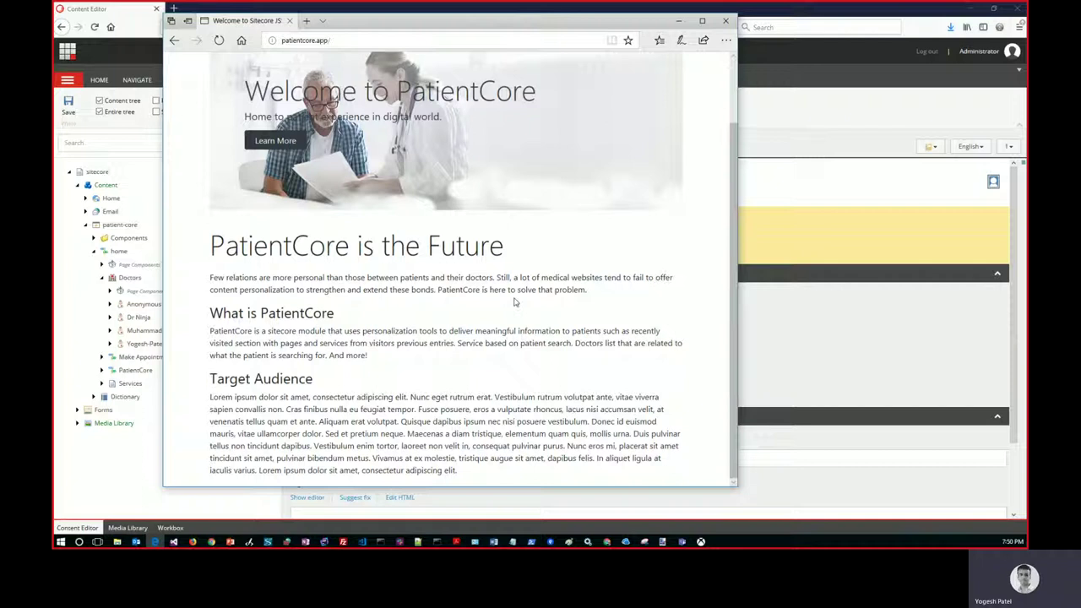
{"action": "scroll", "coordinate": [514, 301], "scroll_direction": "up", "scroll_amount": 1}
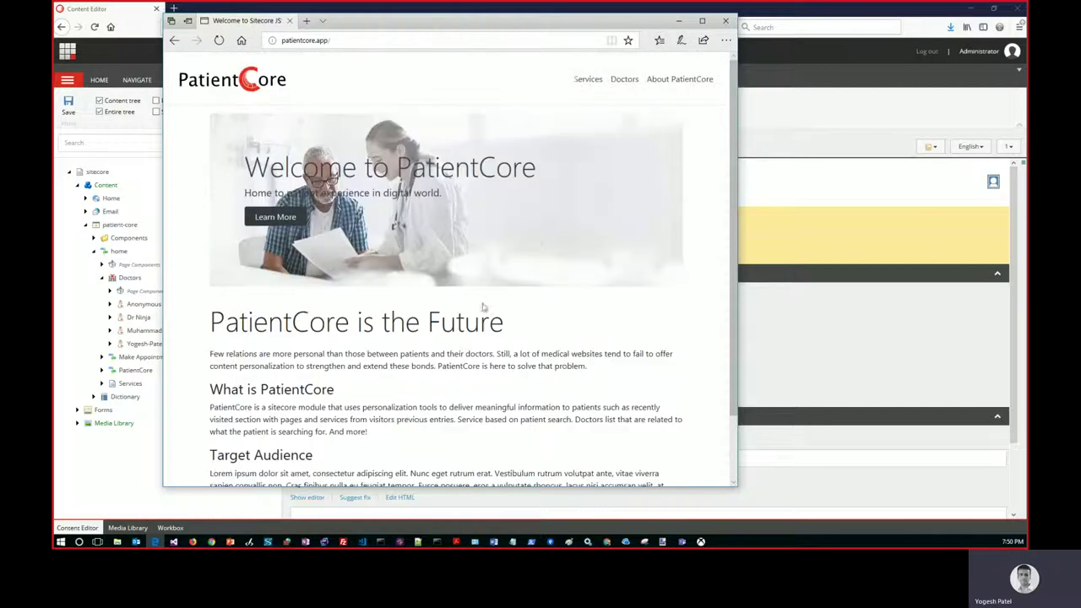
From Services, visit Family Medicine Services, return, and open Transplant Services
{"action": "left_click", "coordinate": [588, 79]}
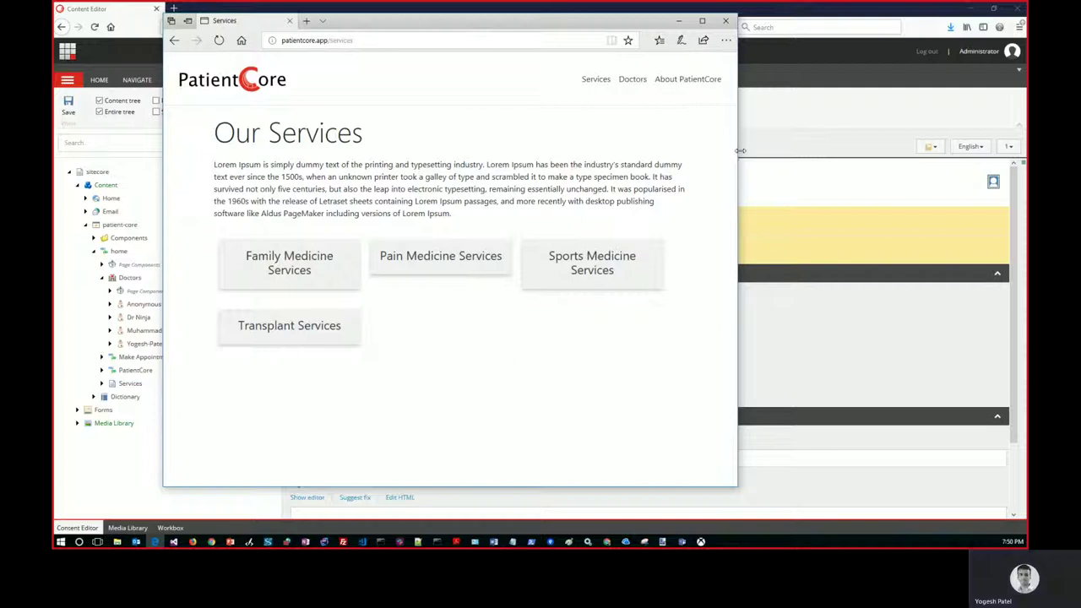
{"action": "left_click_drag", "start_coordinate": [740, 150], "coordinate": [803, 148]}
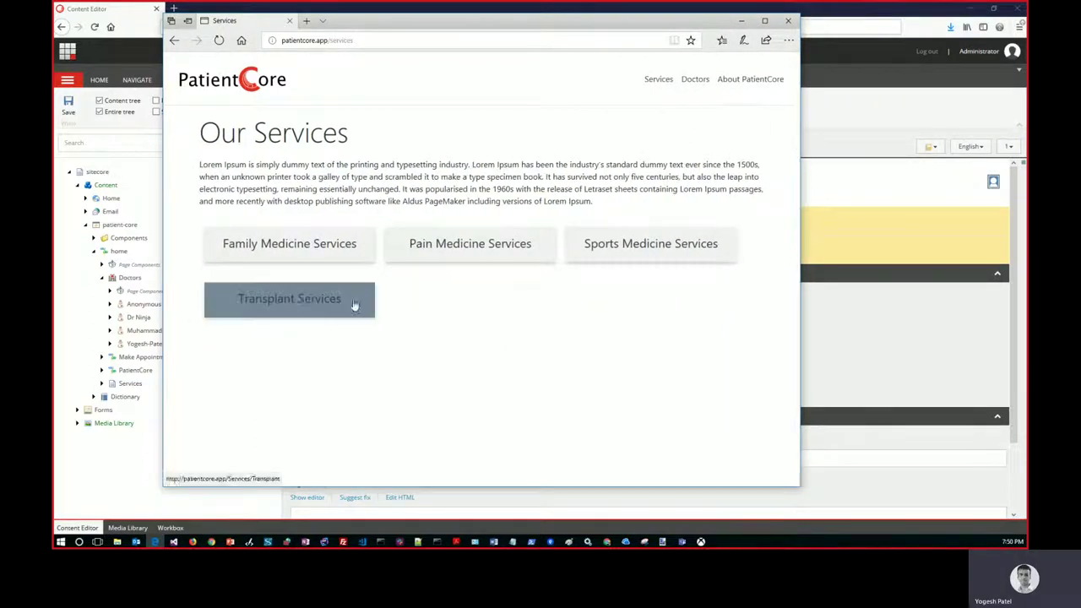
{"action": "left_click", "coordinate": [265, 248]}
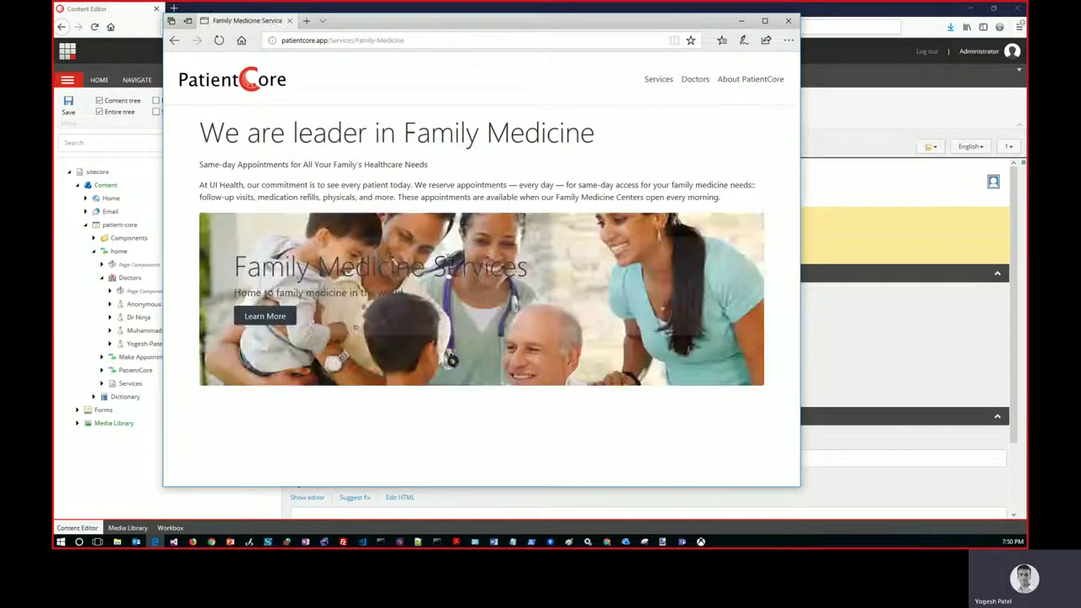
{"action": "left_click", "coordinate": [653, 82]}
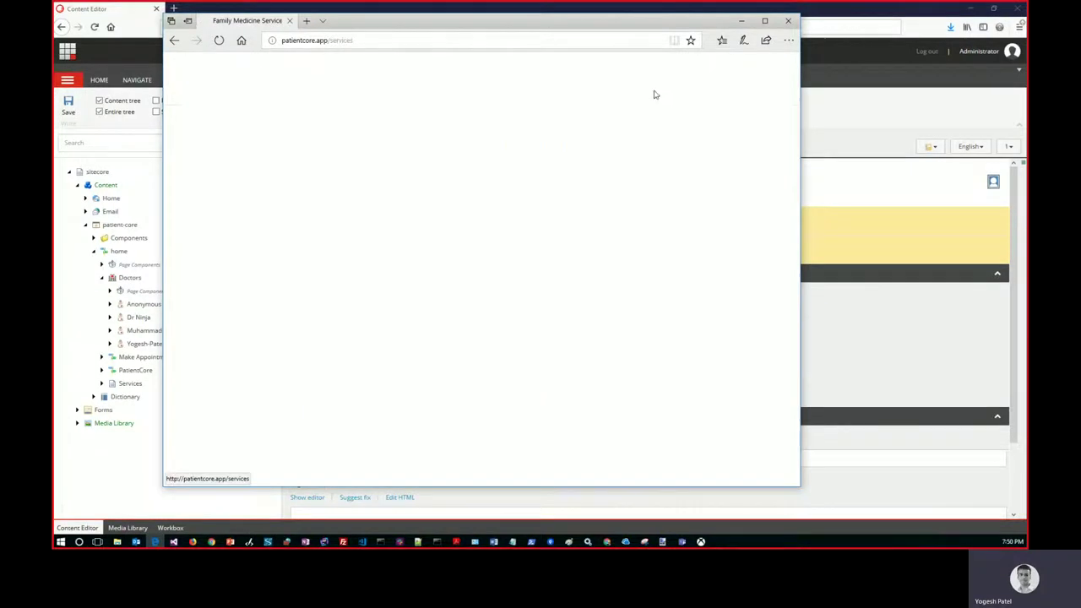
{"action": "left_click", "coordinate": [289, 300]}
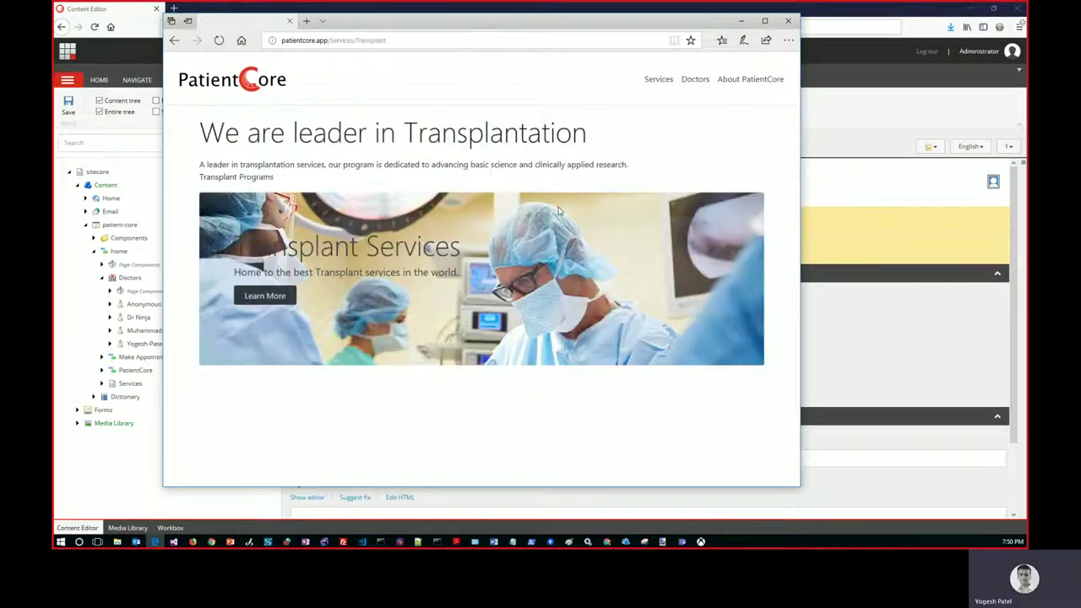
Open Find a Doctor and highlight the Pain Medicine, Transplant and Family Medicine tags on doctor cards
{"action": "left_click", "coordinate": [693, 80]}
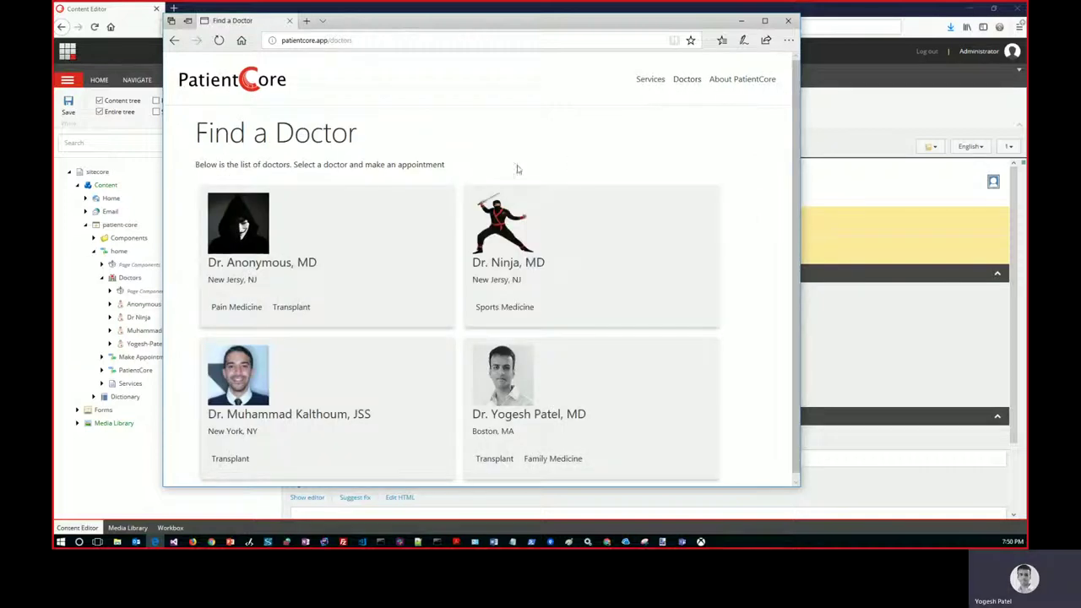
{"action": "scroll", "coordinate": [442, 150], "scroll_direction": "down", "scroll_amount": 1}
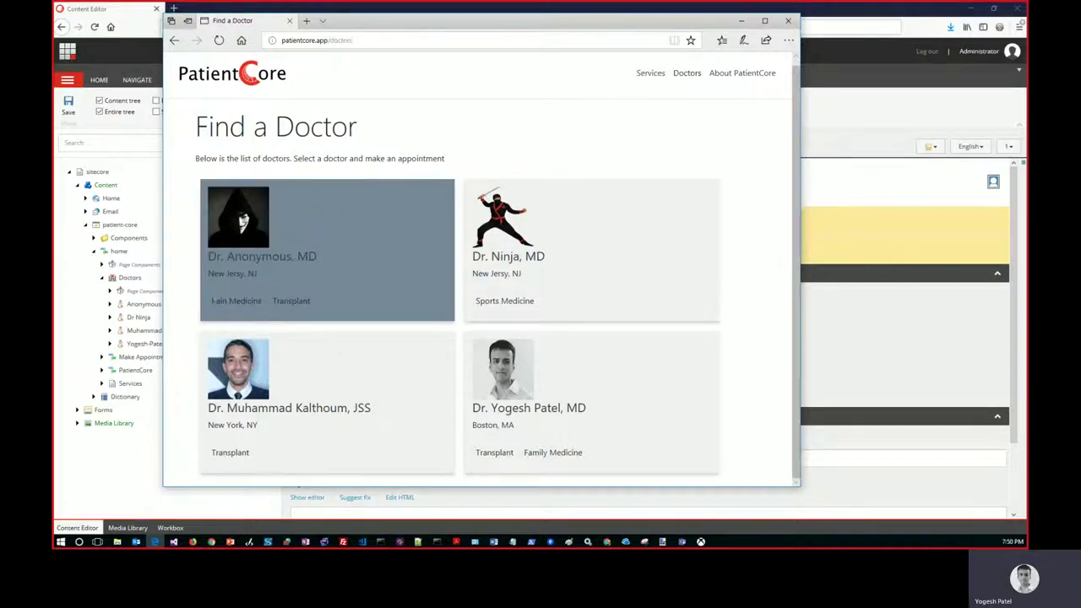
{"action": "left_click_drag", "start_coordinate": [212, 300], "coordinate": [262, 302]}
{"action": "double_click", "coordinate": [290, 301]}
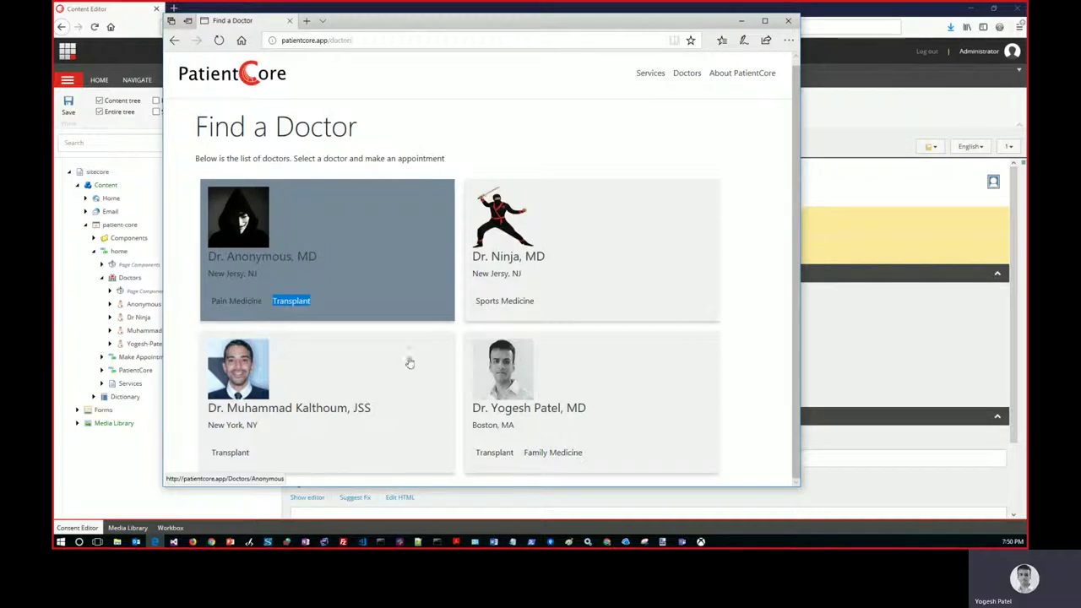
{"action": "double_click", "coordinate": [494, 453]}
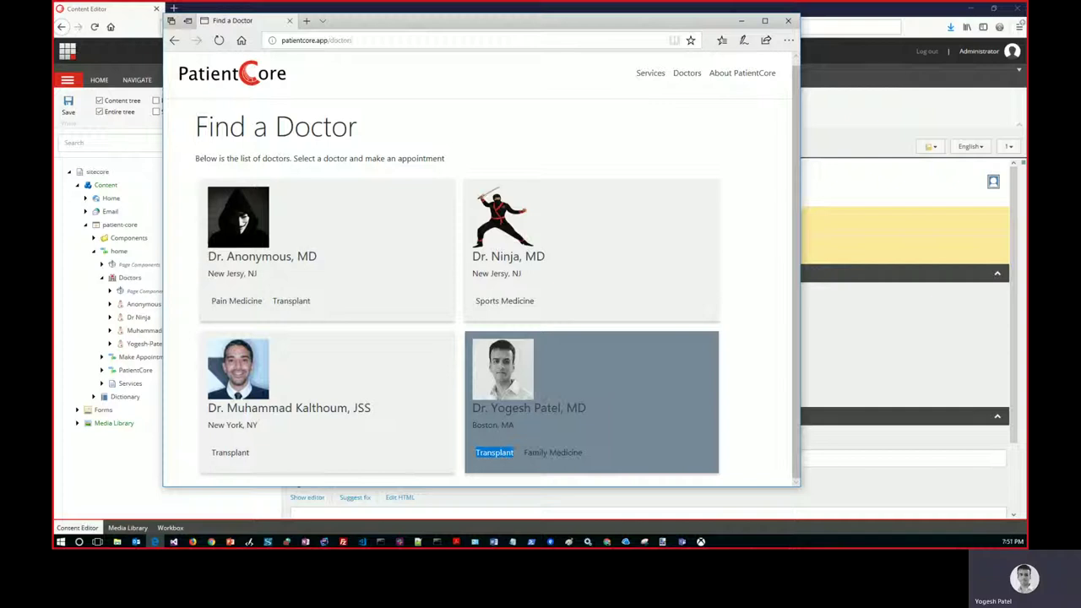
{"action": "left_click_drag", "start_coordinate": [494, 453], "coordinate": [562, 456]}
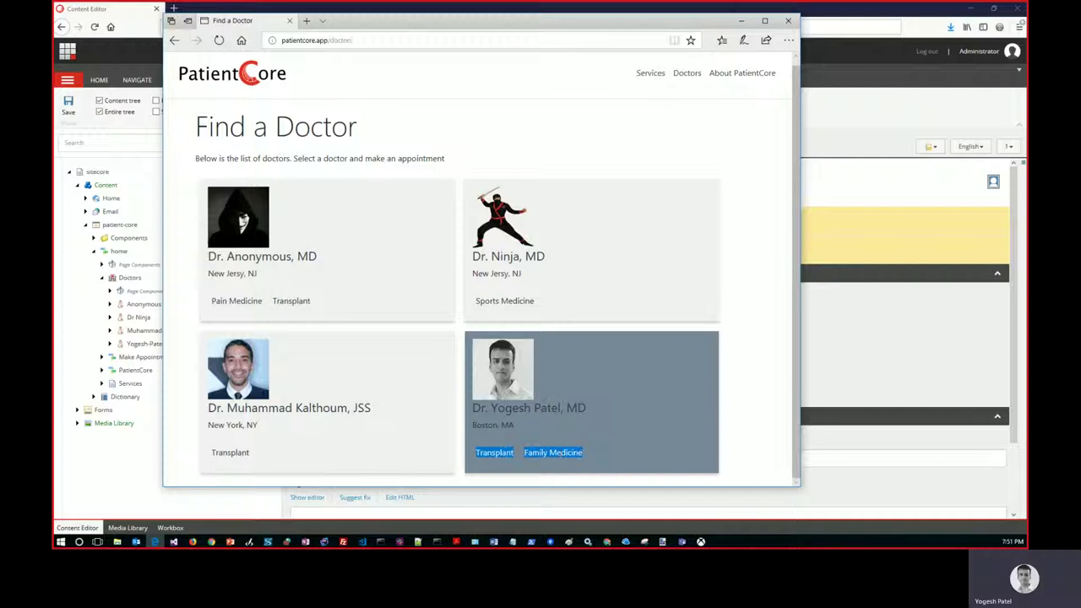
Check the Services field on the Dr Ninja and Boston doctor items, then minimize the Content Editor
{"action": "left_click", "coordinate": [138, 317]}
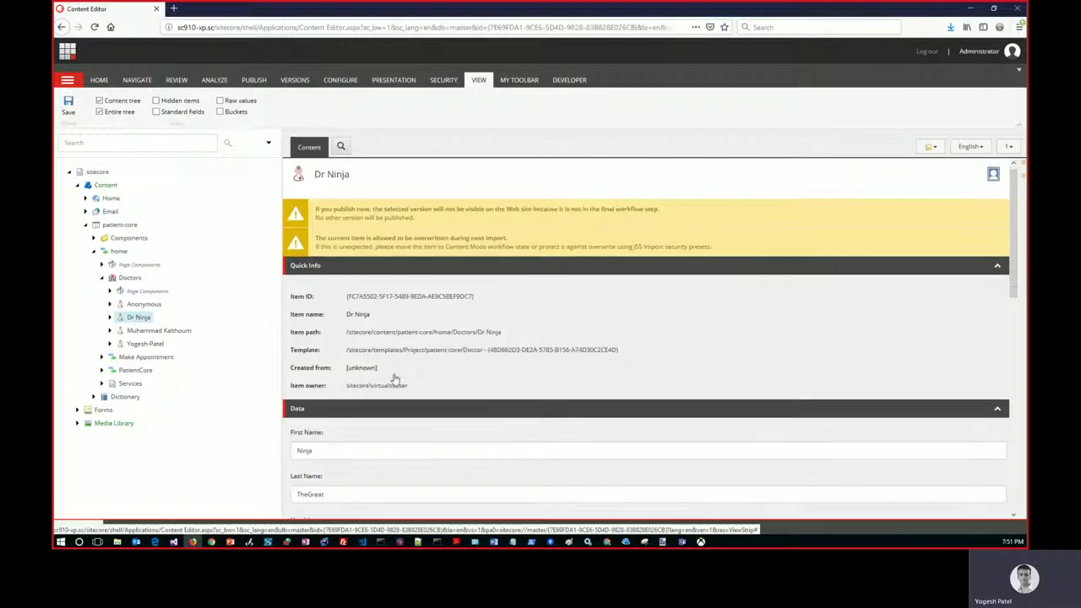
{"action": "scroll", "coordinate": [394, 379], "scroll_direction": "down", "scroll_amount": 10}
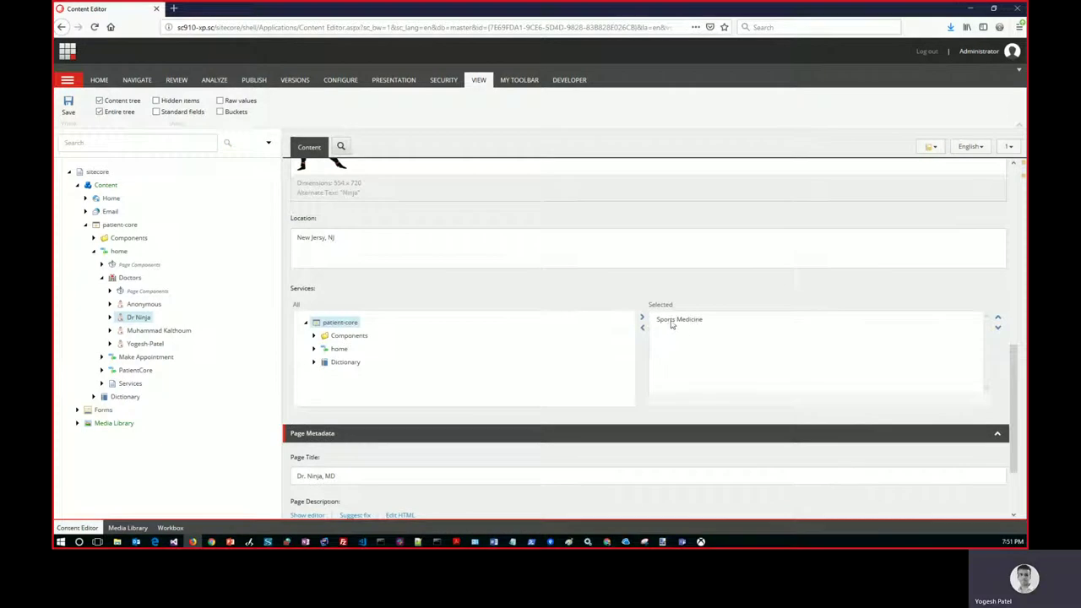
{"action": "left_click", "coordinate": [140, 344]}
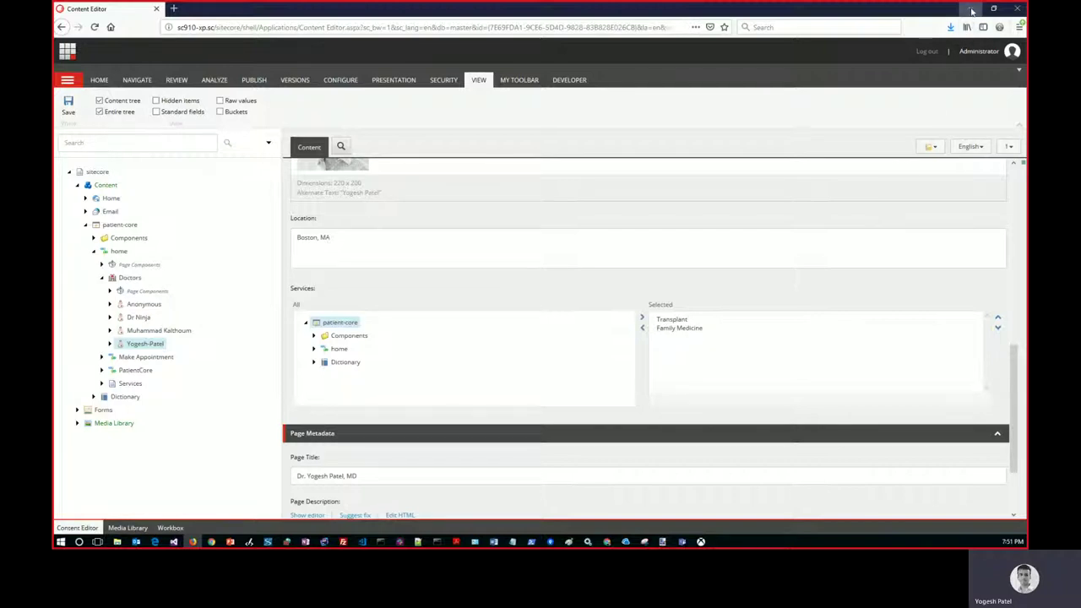
{"action": "left_click", "coordinate": [973, 11]}
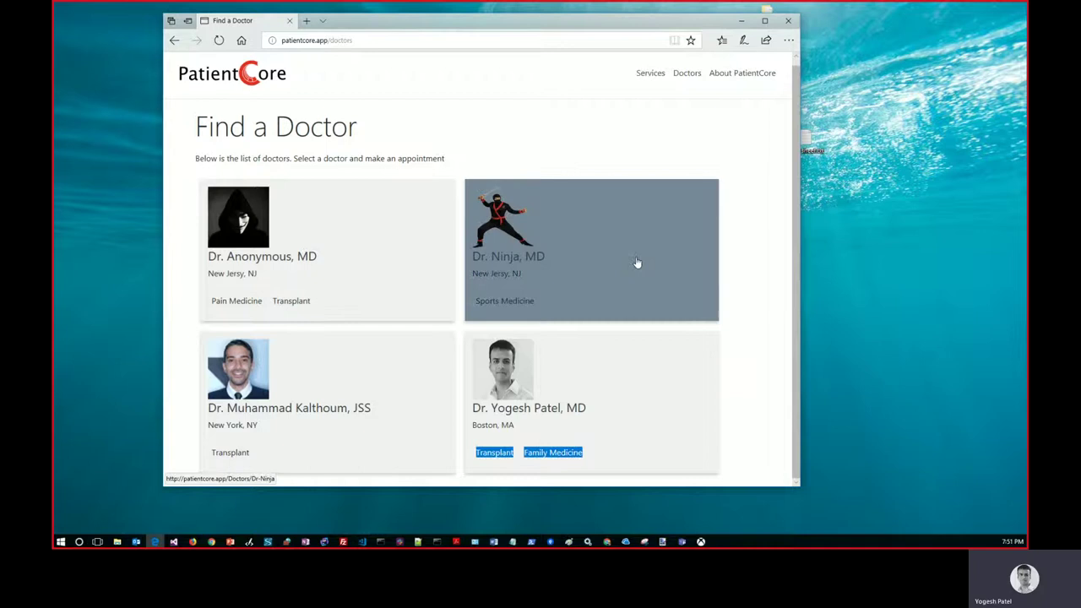
{"action": "left_click", "coordinate": [767, 258]}
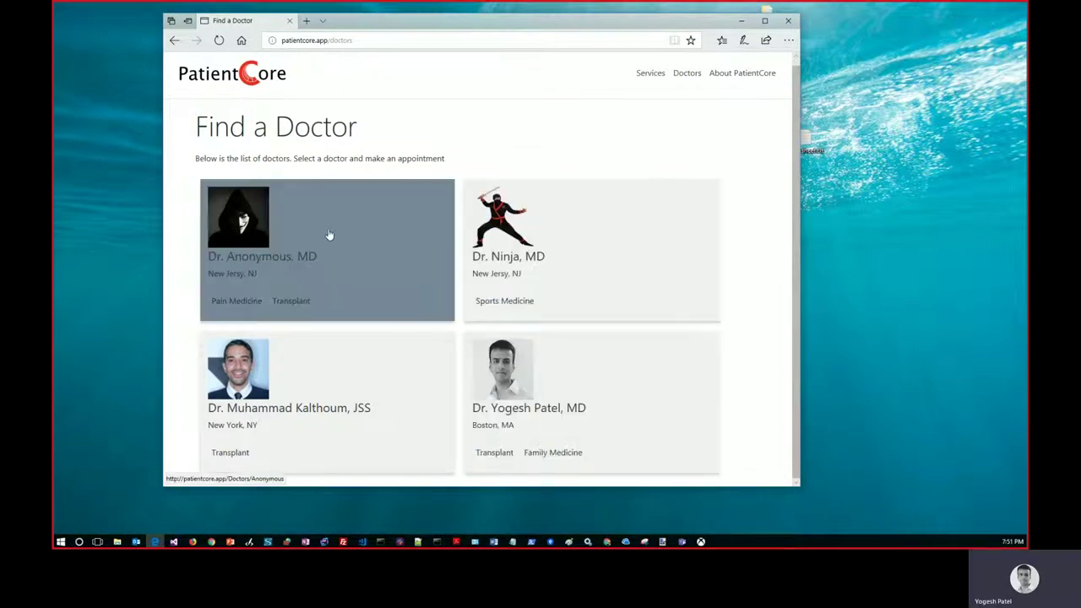
{"action": "left_click", "coordinate": [348, 222]}
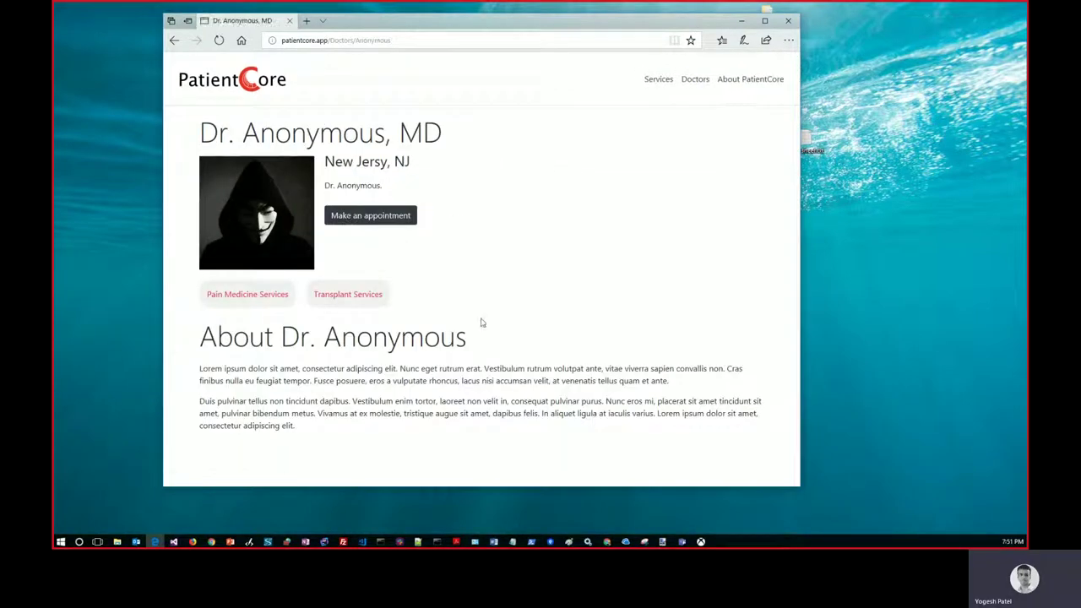
{"action": "triple_click", "coordinate": [250, 380]}
{"action": "triple_click", "coordinate": [347, 409]}
{"action": "double_click", "coordinate": [351, 381]}
{"action": "triple_click", "coordinate": [361, 378]}
{"action": "triple_click", "coordinate": [396, 132]}
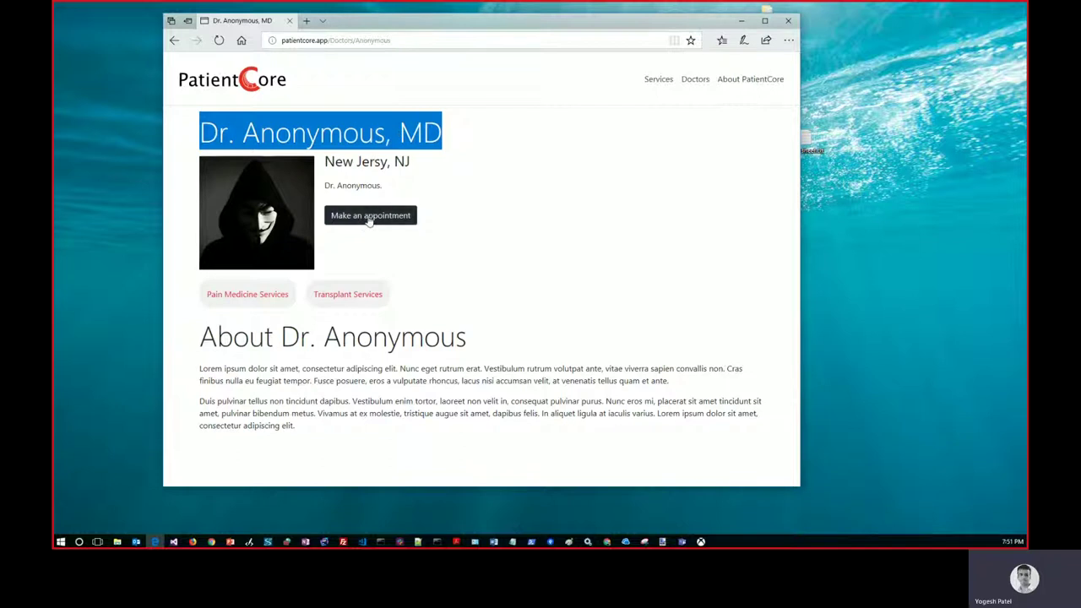
{"action": "left_click", "coordinate": [241, 91]}
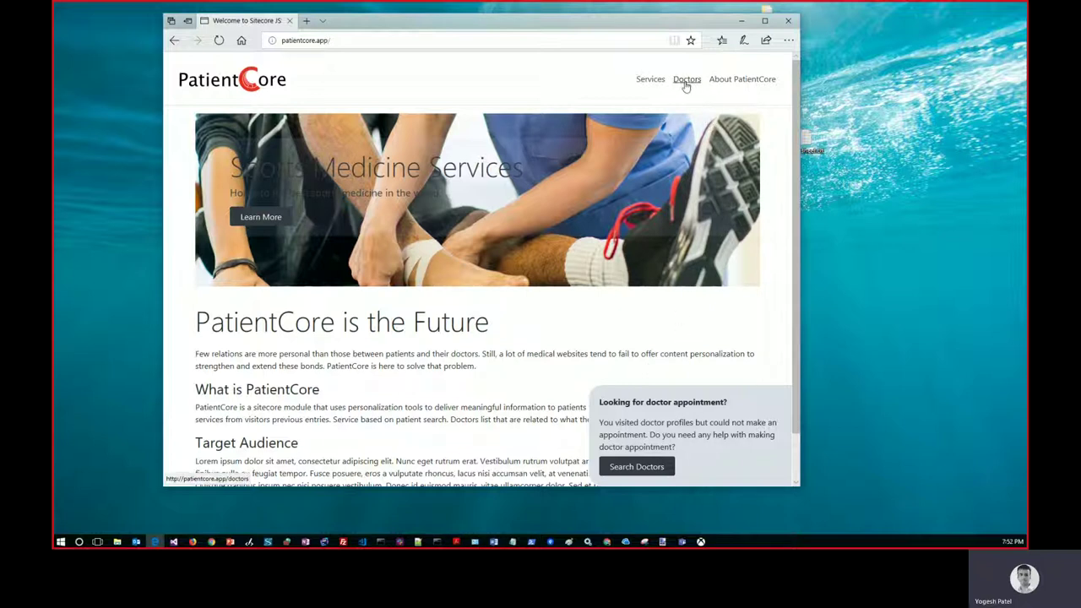
Browse Our Services, Transplant Services, About and Find a Doctor, then highlight the home appointment prompt
{"action": "left_click", "coordinate": [655, 84]}
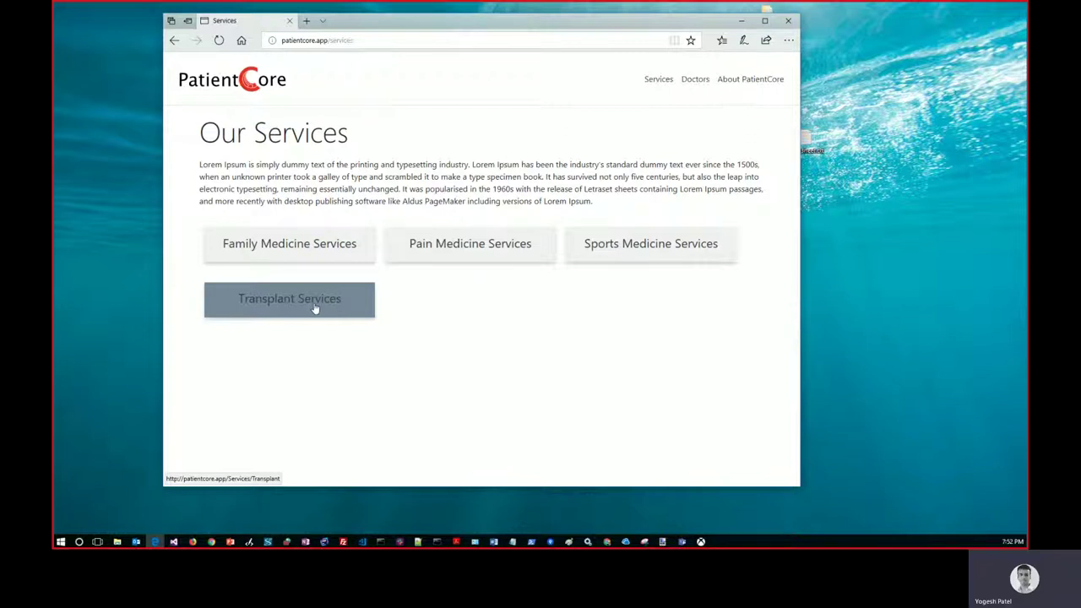
{"action": "left_click", "coordinate": [314, 306]}
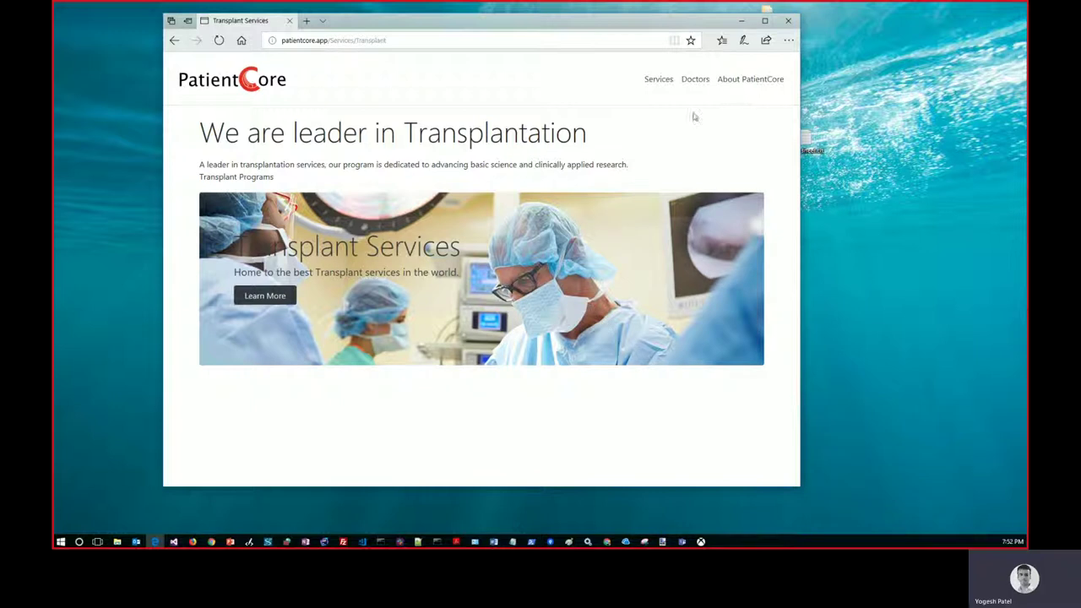
{"action": "left_click", "coordinate": [748, 79]}
{"action": "left_click", "coordinate": [694, 81]}
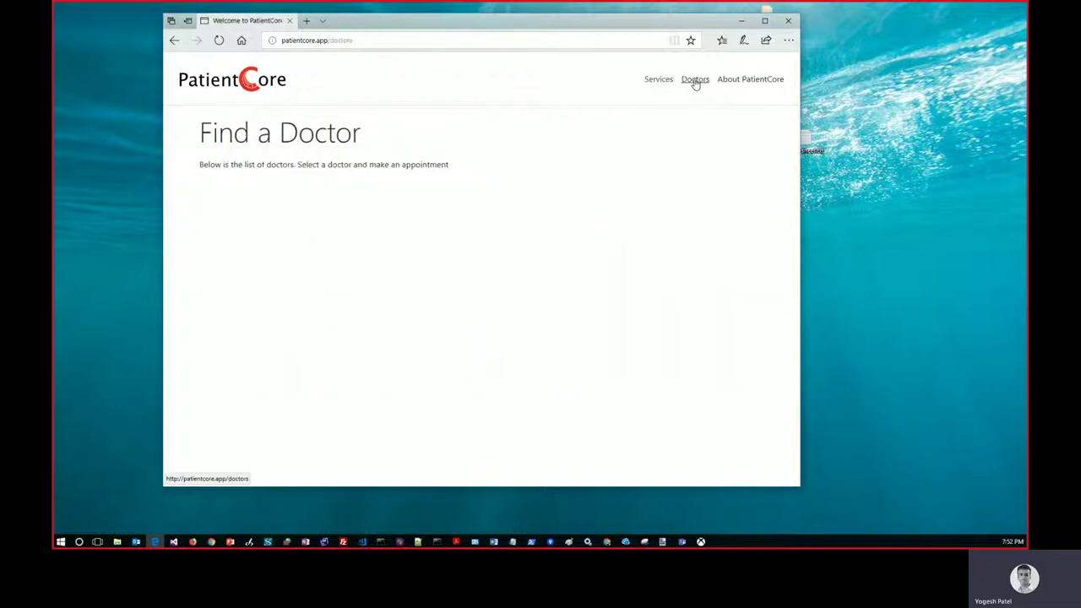
{"action": "left_click", "coordinate": [657, 80]}
{"action": "left_click", "coordinate": [250, 79]}
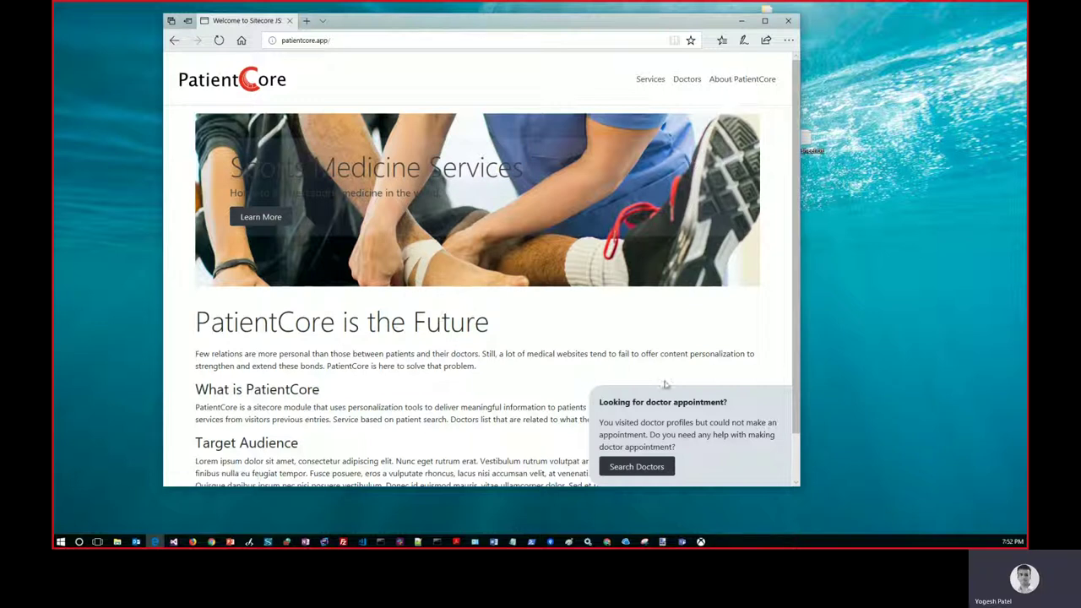
{"action": "left_click_drag", "start_coordinate": [608, 403], "coordinate": [728, 402]}
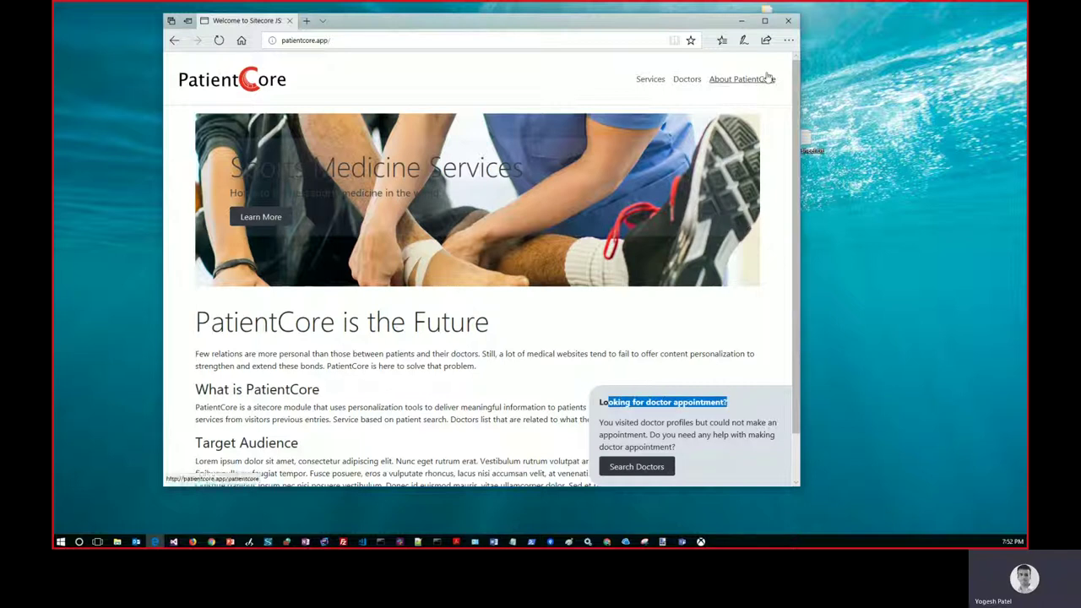
View the Boston, MA doctor's profile, select the home intro paragraph, then switch to Sitecore
{"action": "left_click", "coordinate": [688, 79]}
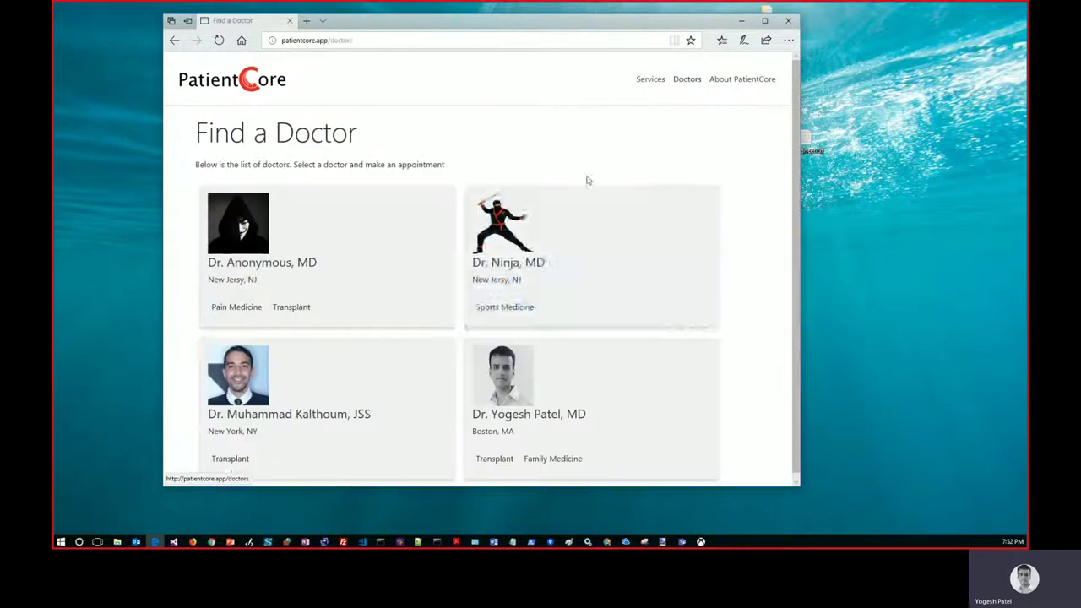
{"action": "left_click", "coordinate": [541, 353]}
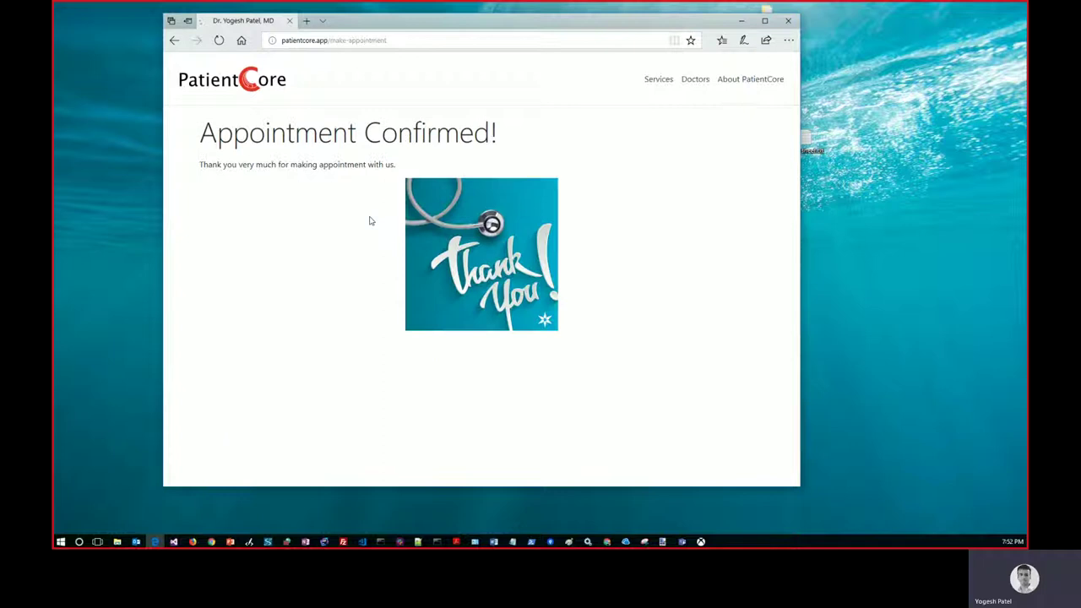
{"action": "left_click", "coordinate": [240, 88]}
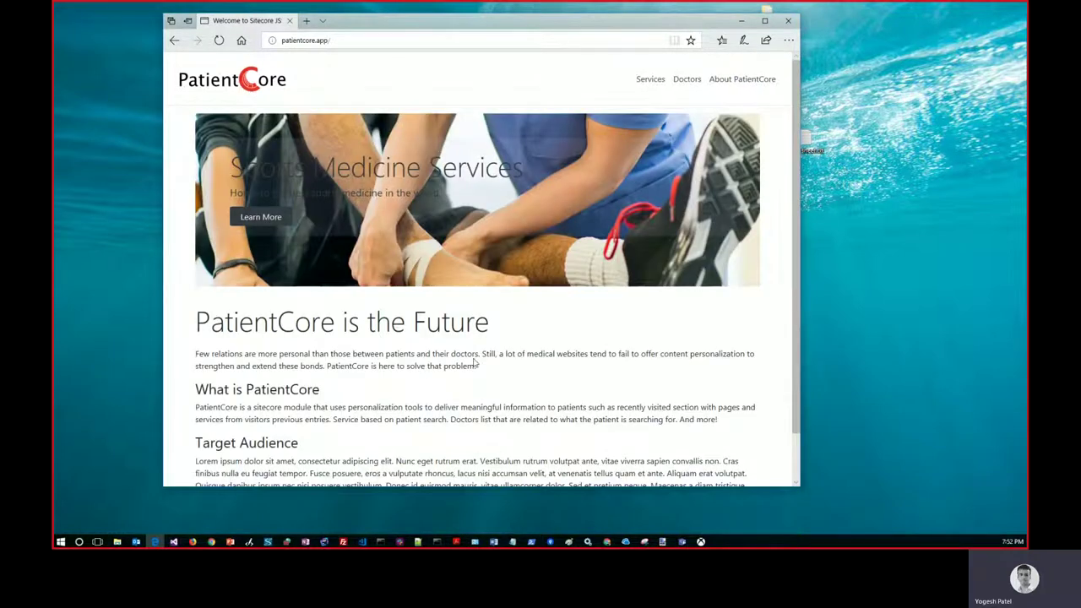
{"action": "scroll", "coordinate": [583, 425], "scroll_direction": "down", "scroll_amount": 1}
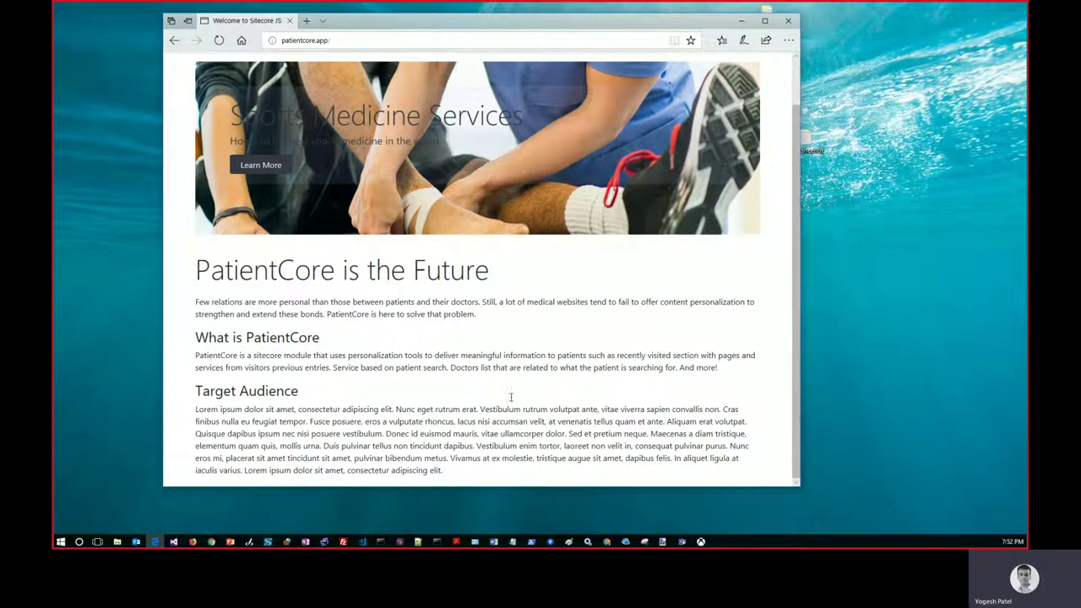
{"action": "triple_click", "coordinate": [352, 305]}
{"action": "left_click", "coordinate": [193, 543]}
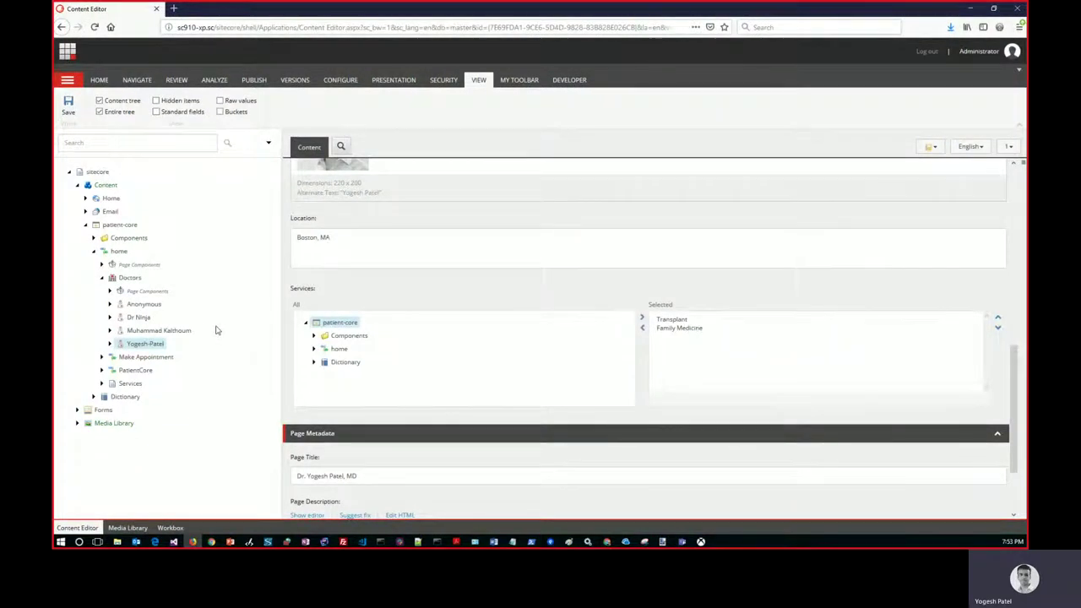
Inspect the Make Appointment item's goals, ticking Made an Appointment, then cancel without saving
{"action": "left_click", "coordinate": [126, 357]}
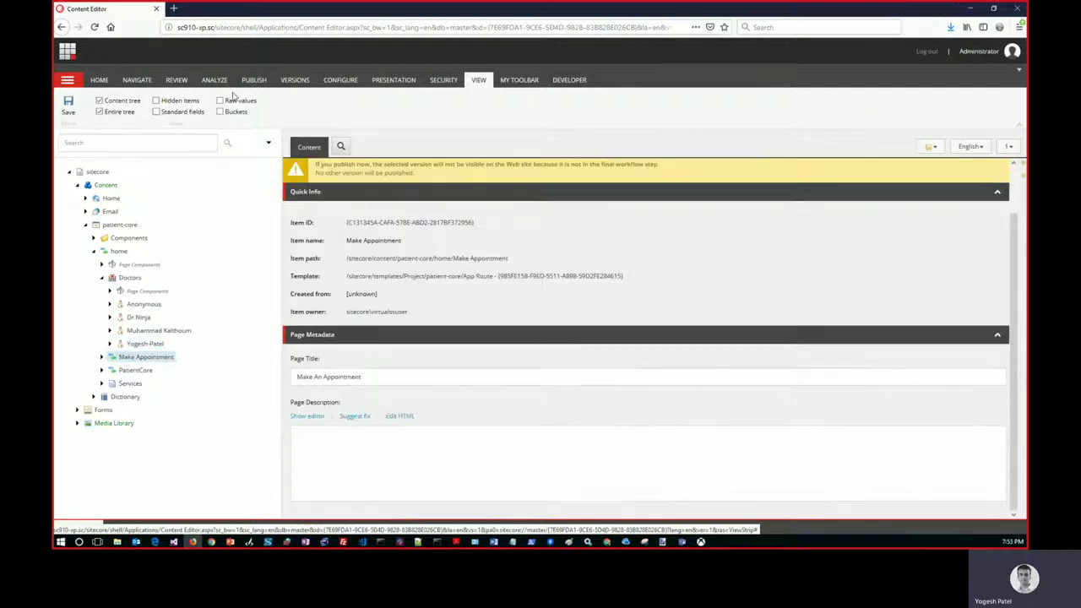
{"action": "left_click", "coordinate": [214, 80]}
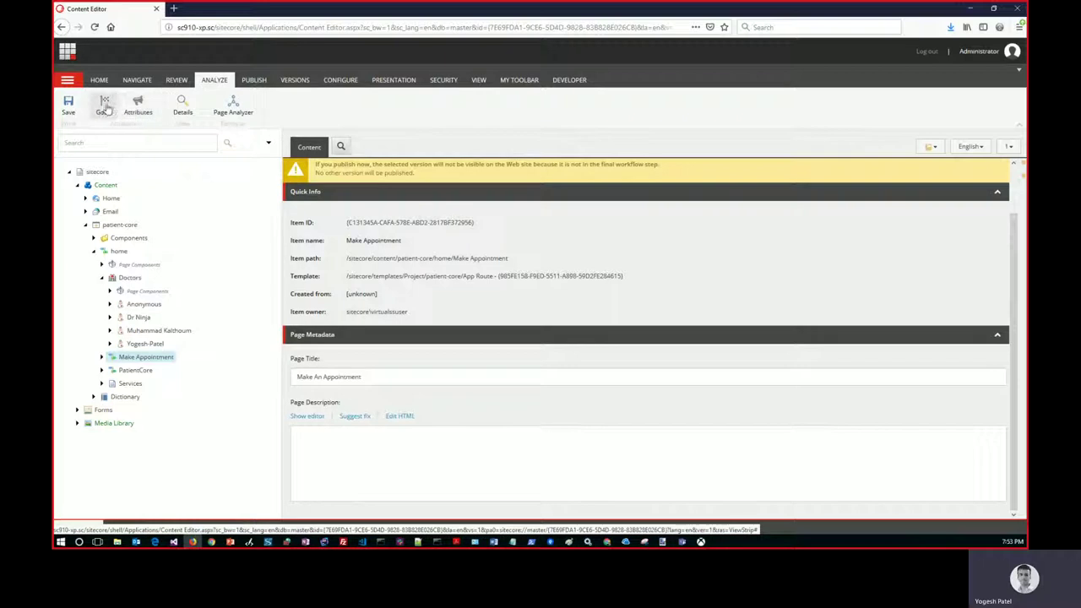
{"action": "left_click", "coordinate": [105, 108]}
{"action": "left_click", "coordinate": [487, 284]}
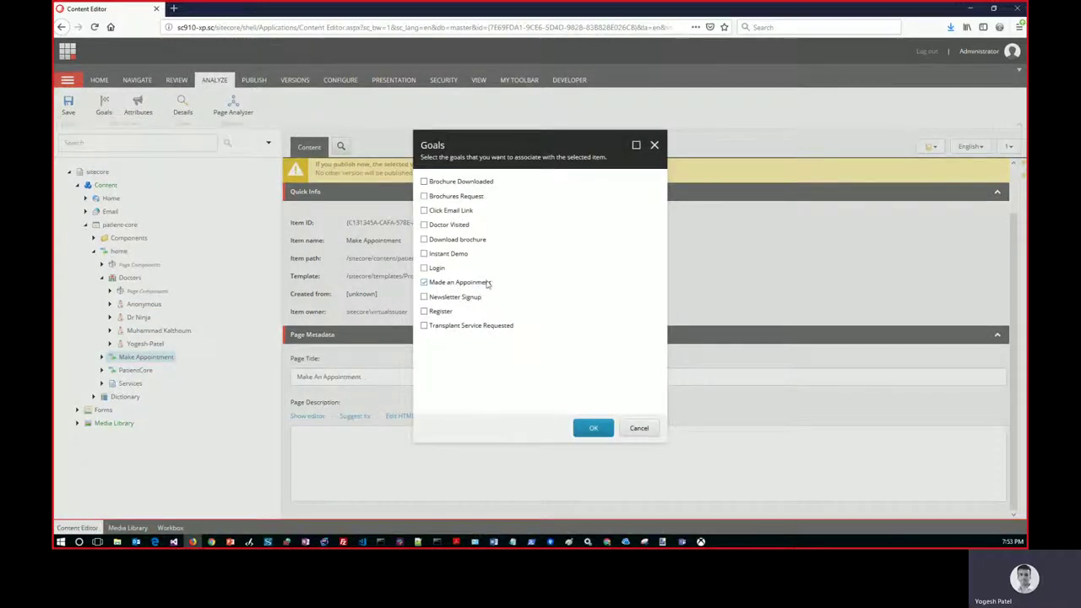
{"action": "left_click", "coordinate": [635, 427]}
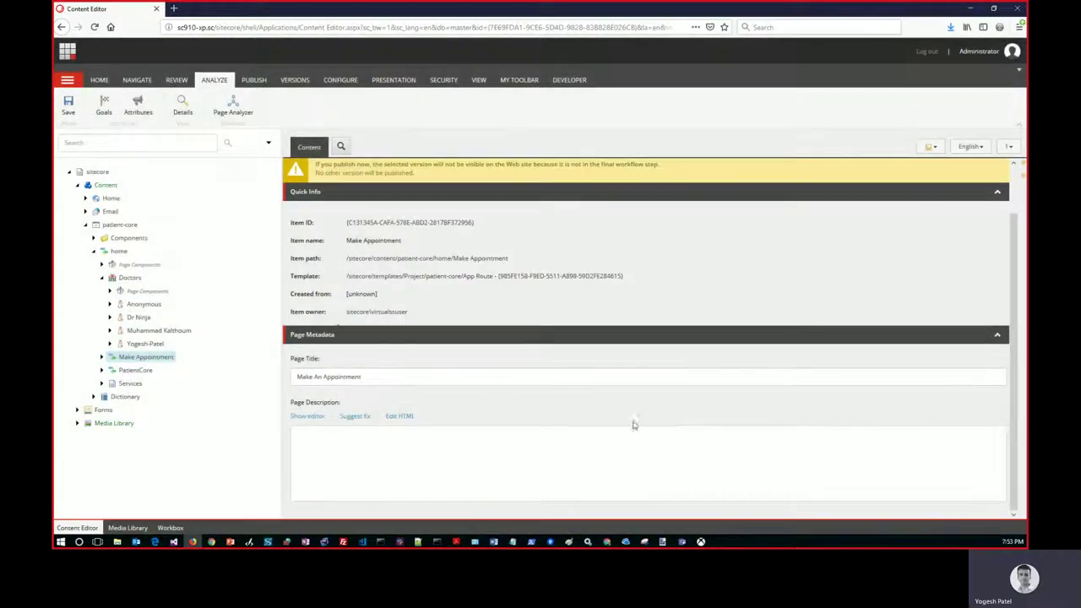
Review the Anonymous doctor item's goals without saving, then select the home item
{"action": "left_click", "coordinate": [142, 305]}
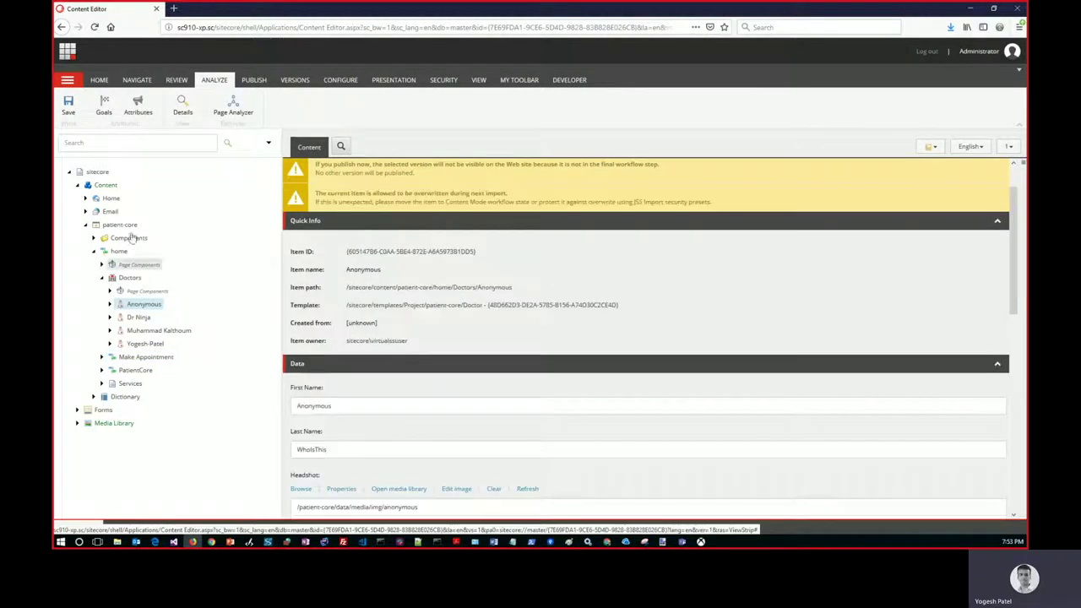
{"action": "left_click", "coordinate": [99, 110]}
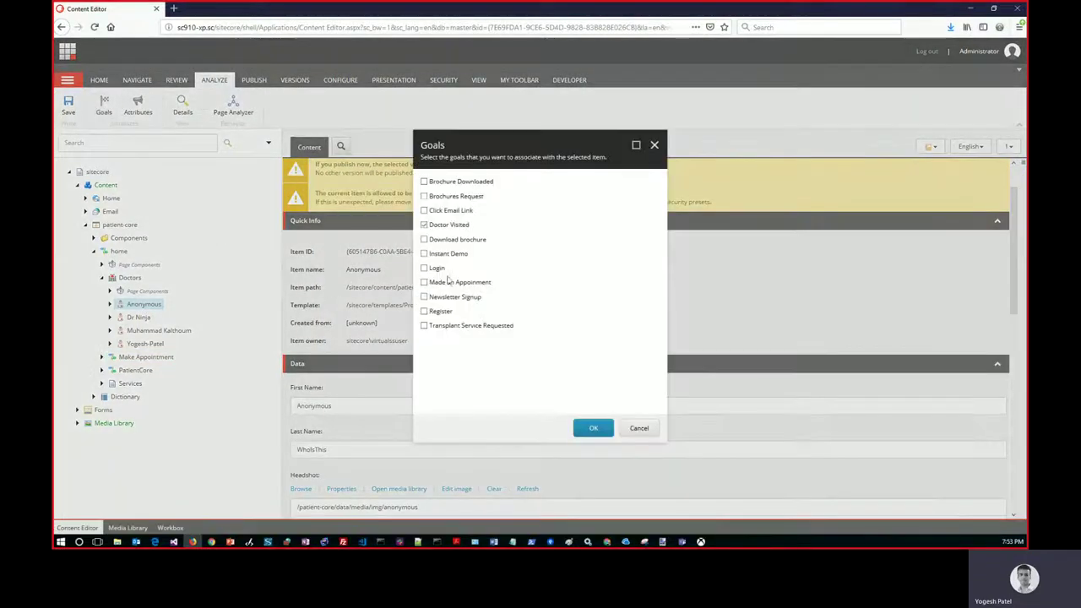
{"action": "left_click", "coordinate": [639, 428]}
{"action": "left_click", "coordinate": [119, 251]}
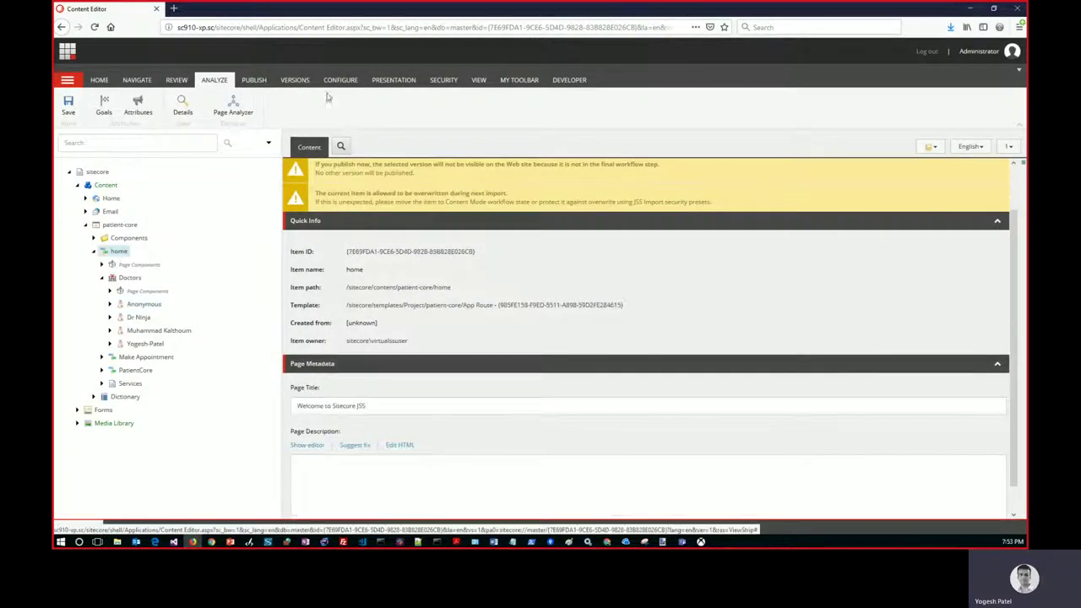
{"action": "left_click", "coordinate": [393, 79]}
Open the Notification control's personalization rules in the home item's Final Layout
{"action": "left_click", "coordinate": [106, 105]}
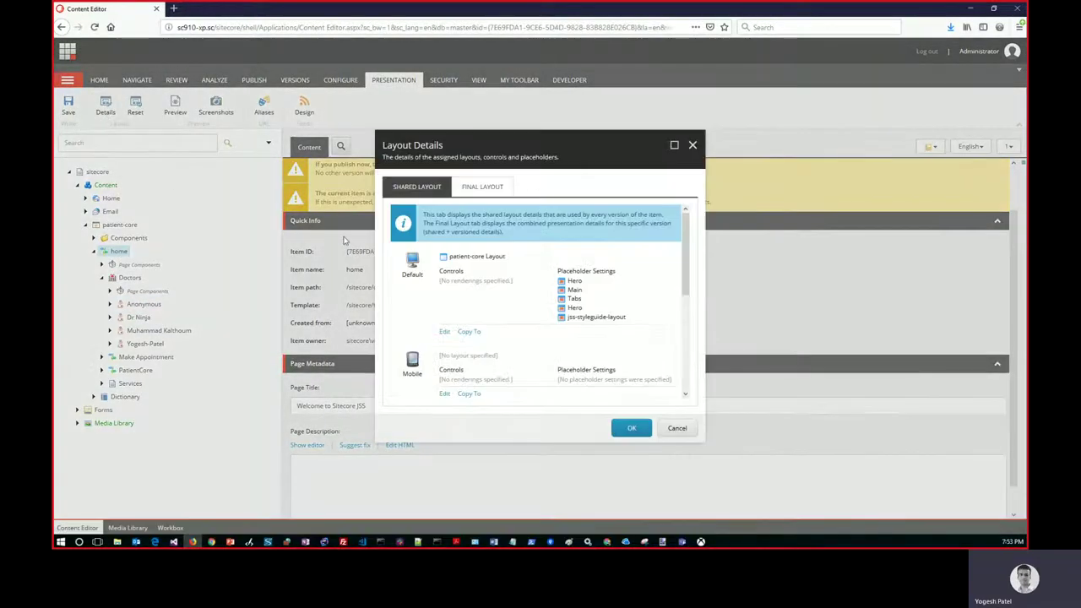
{"action": "left_click", "coordinate": [485, 188]}
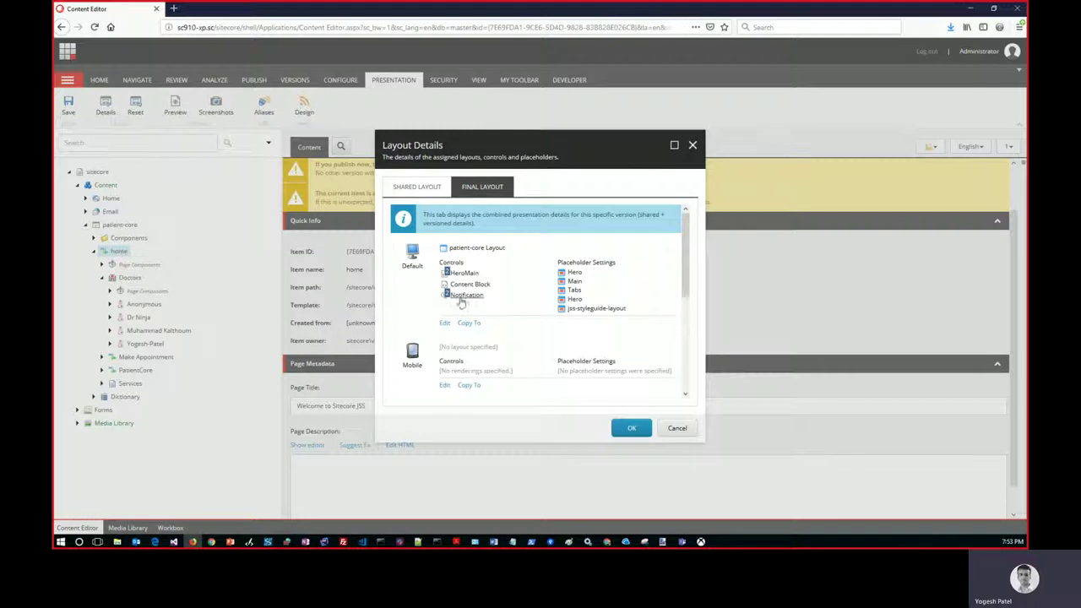
{"action": "left_click", "coordinate": [444, 323]}
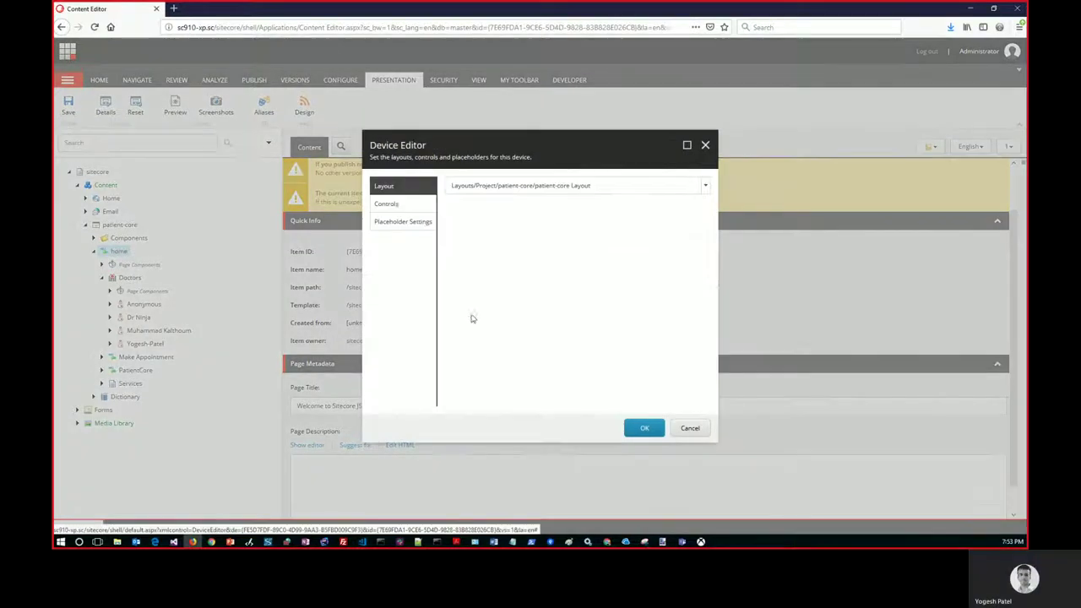
{"action": "left_click", "coordinate": [398, 211]}
{"action": "left_click", "coordinate": [487, 226]}
{"action": "left_click", "coordinate": [687, 231]}
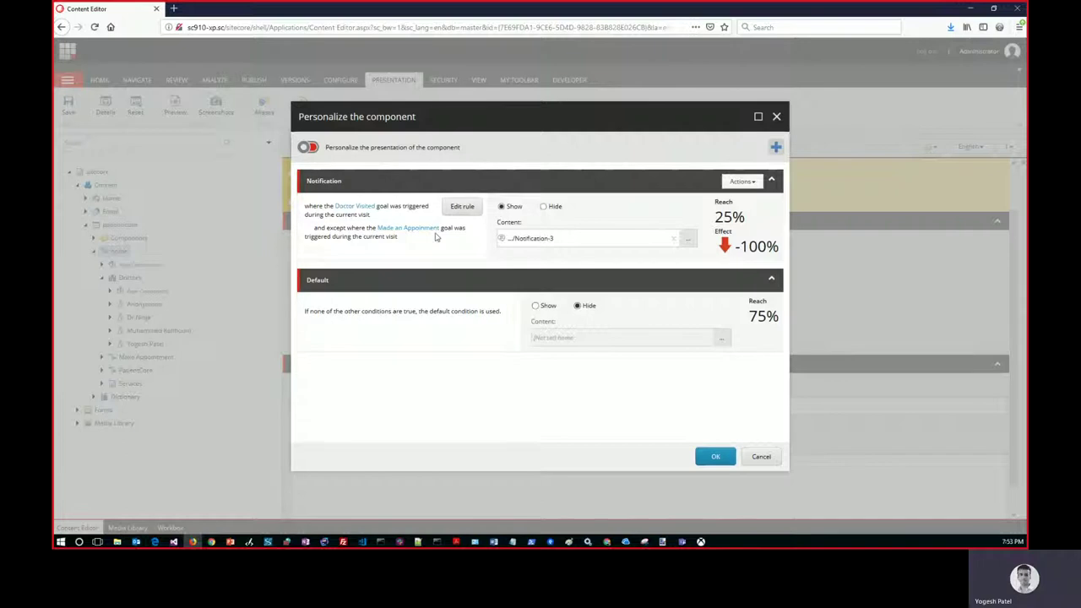
Review the Notification's content choices, then cancel every personalization and layout dialog unchanged
{"action": "left_click", "coordinate": [690, 242]}
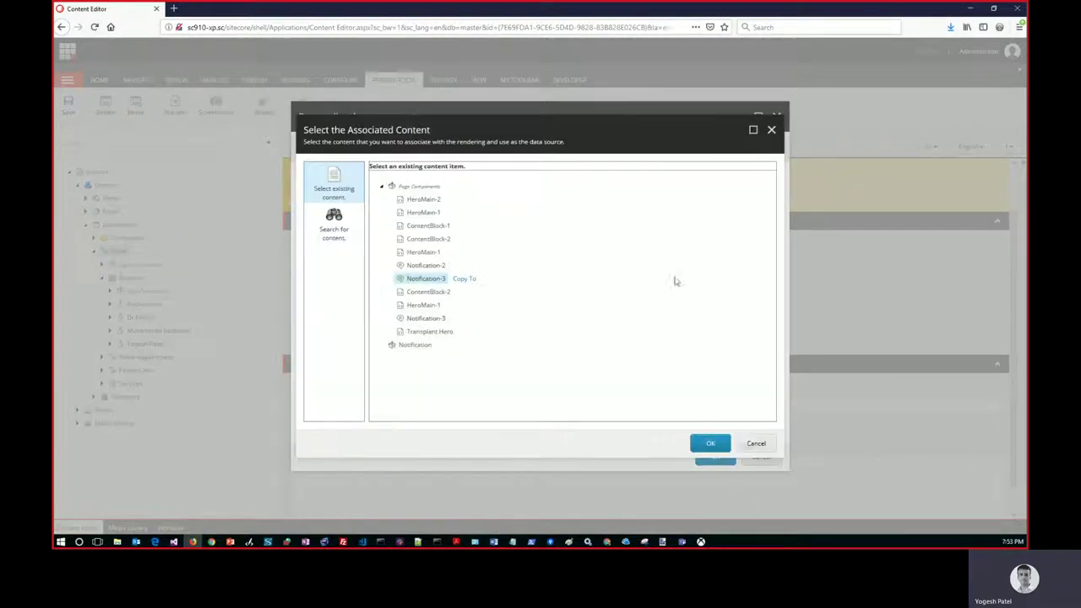
{"action": "left_click", "coordinate": [754, 442]}
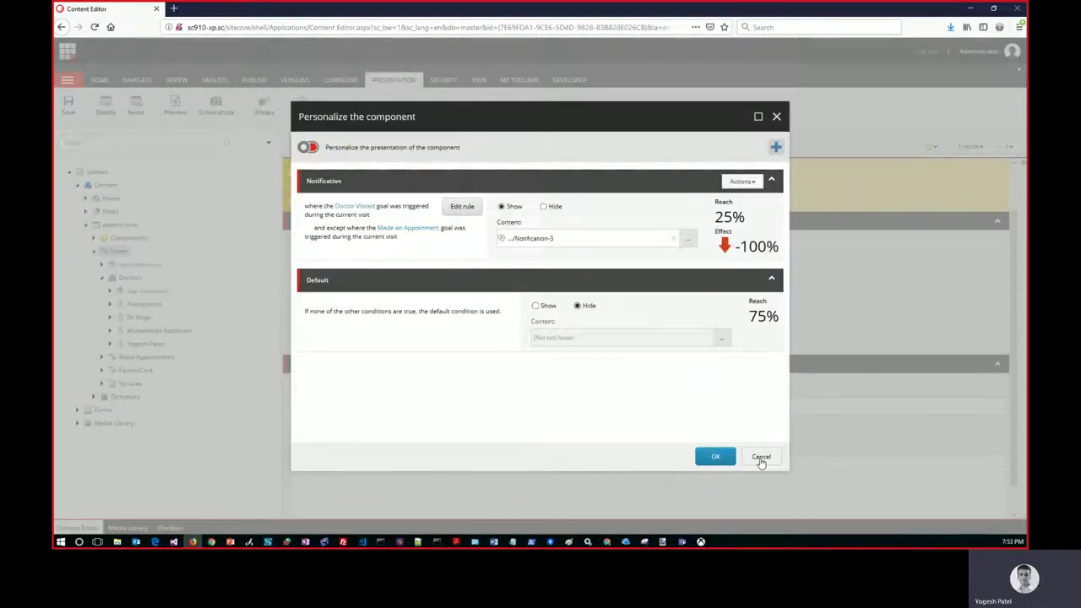
{"action": "left_click", "coordinate": [762, 460]}
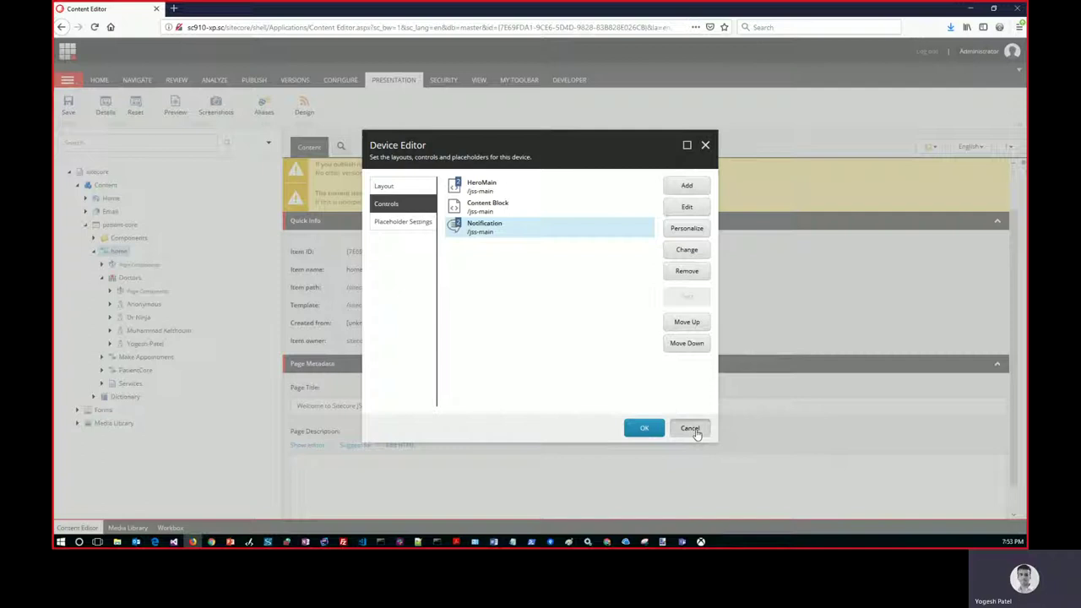
{"action": "left_click", "coordinate": [692, 429]}
{"action": "left_click", "coordinate": [692, 429]}
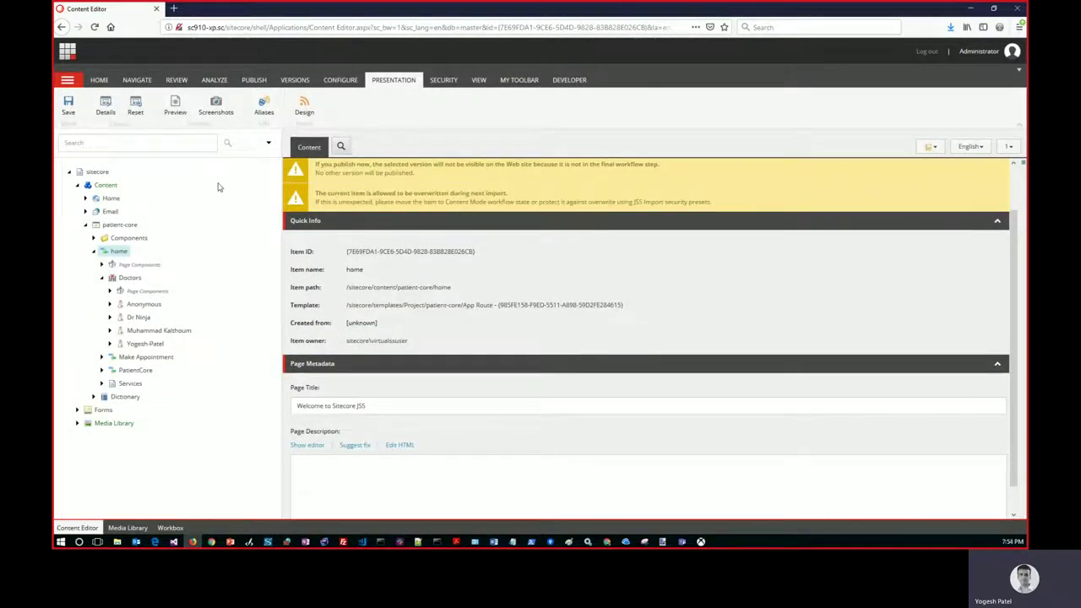
Return to the HOME ribbon and minimize Firefox to reveal the PatientCore site in Edge
{"action": "left_click", "coordinate": [102, 80]}
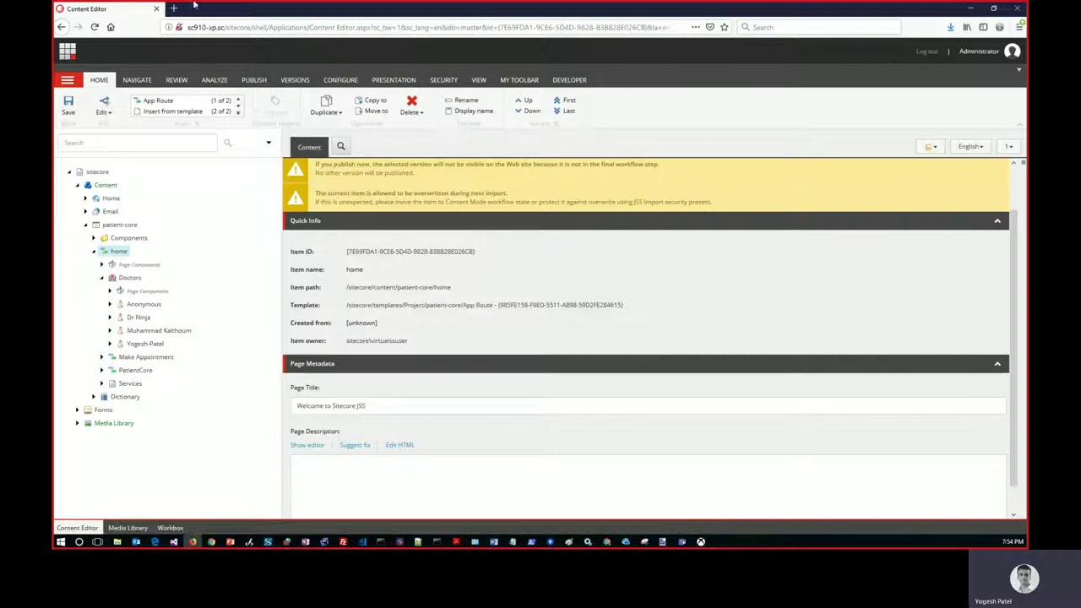
{"action": "left_click", "coordinate": [970, 9]}
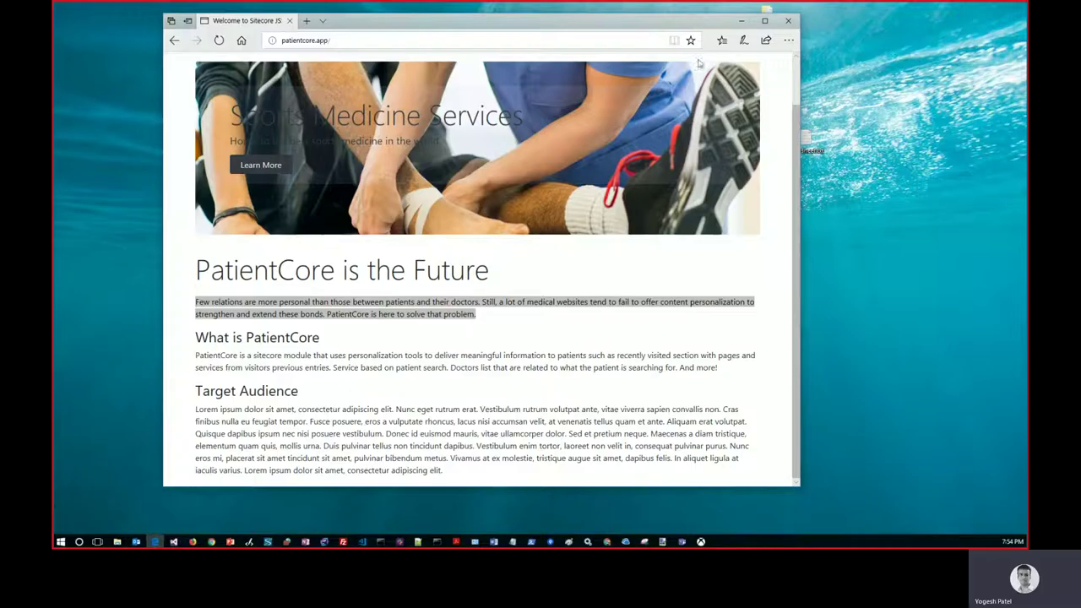